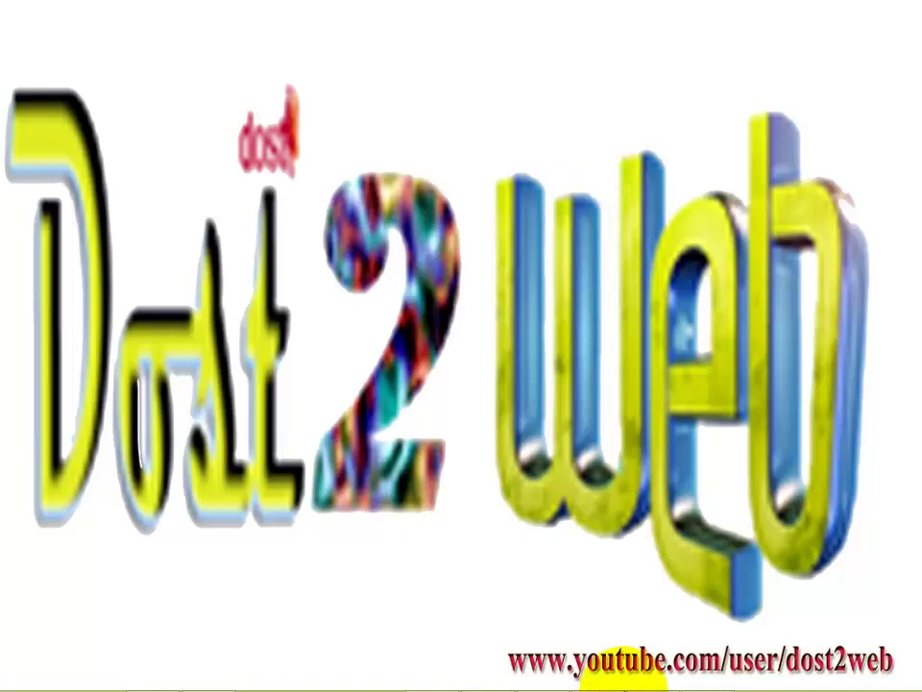
- Append '/2007' after 2010 in the Notepad title, then return to the Word letter
mouse_move(673, 672)
left_click(706, 682)
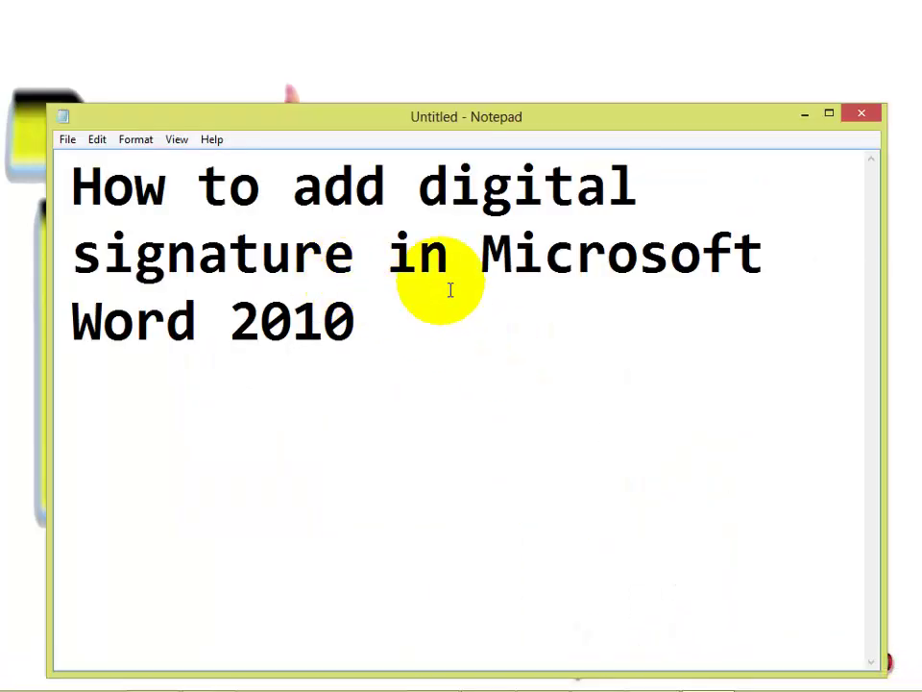
left_click(423, 204)
left_click(361, 258, "shift")
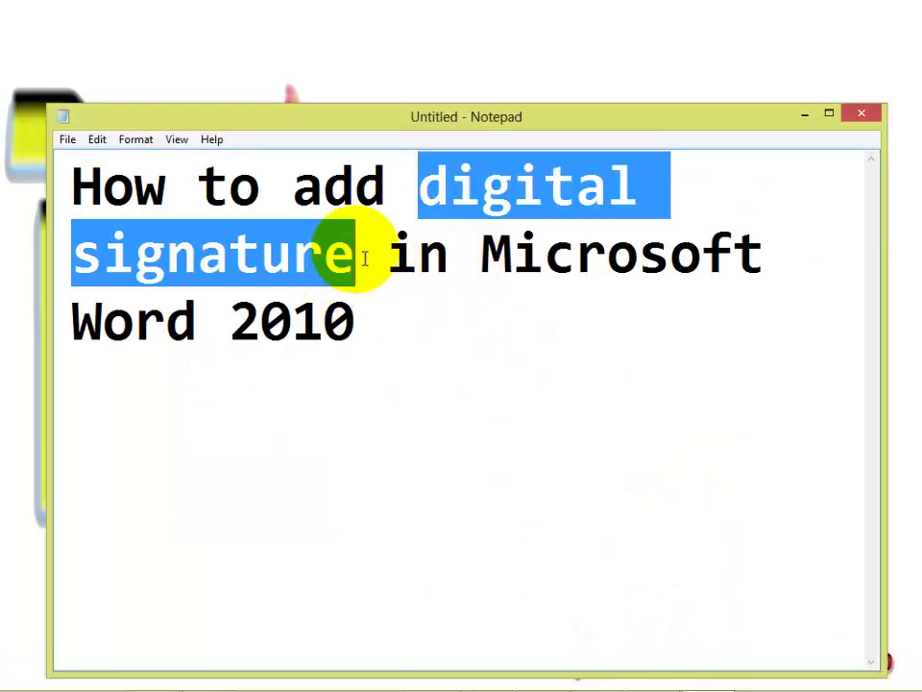
left_click(433, 303)
left_click_drag(235, 330, 399, 425)
left_click(399, 425)
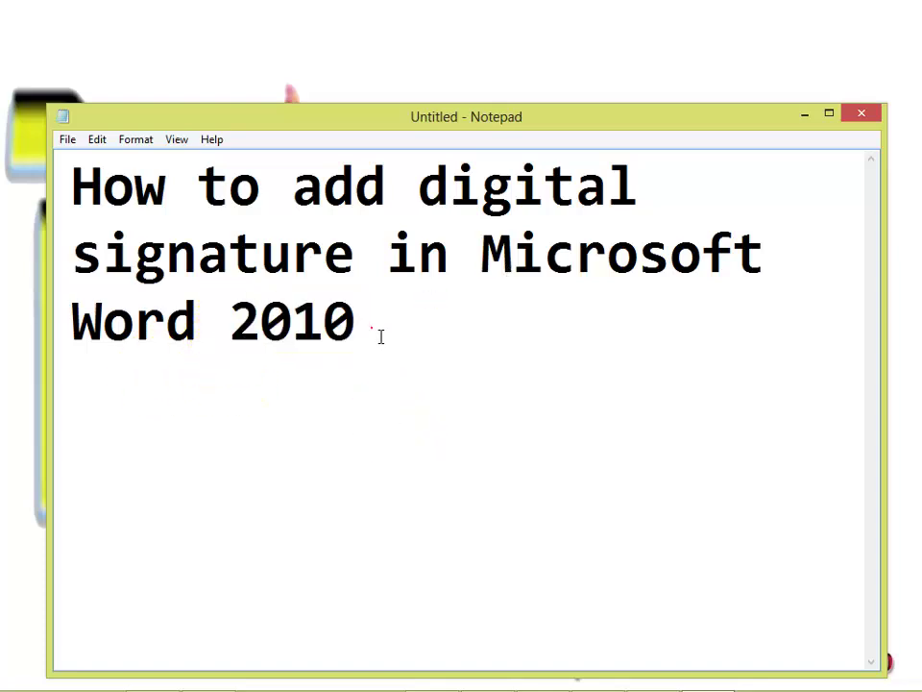
type("/2007")
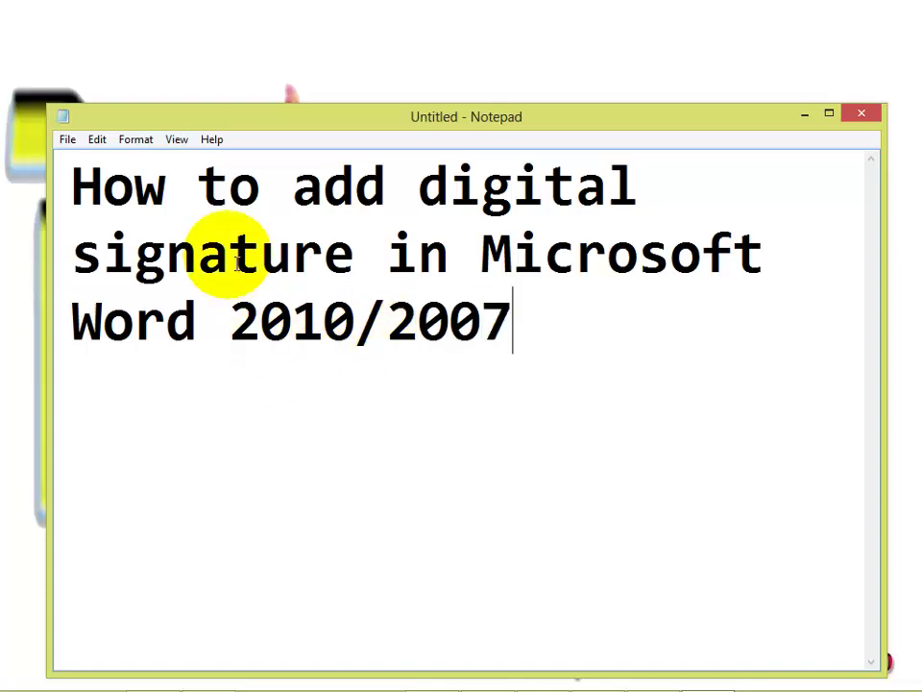
left_click_drag(85, 191, 515, 329)
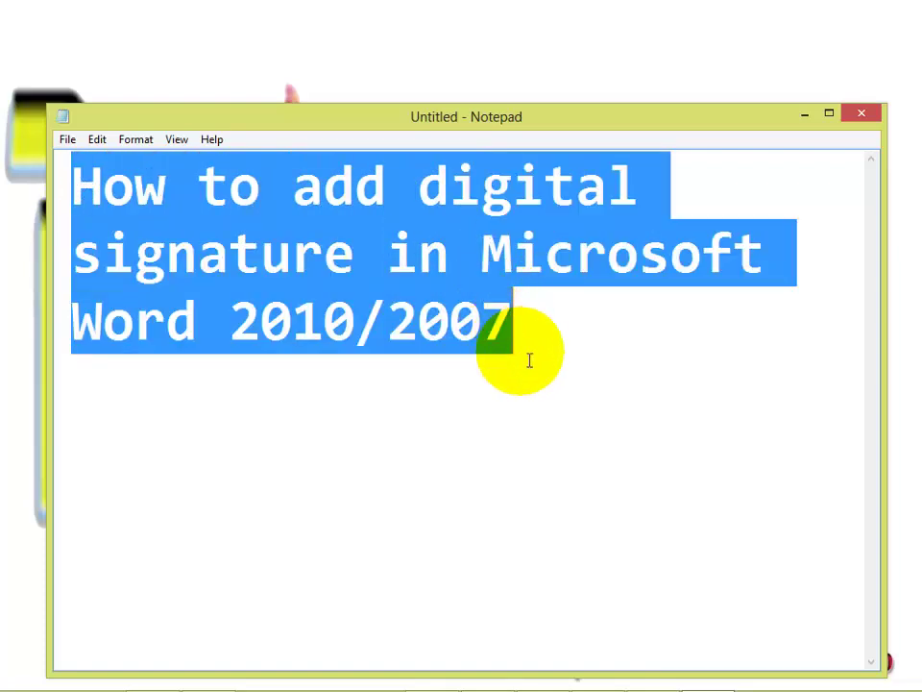
left_click(521, 353)
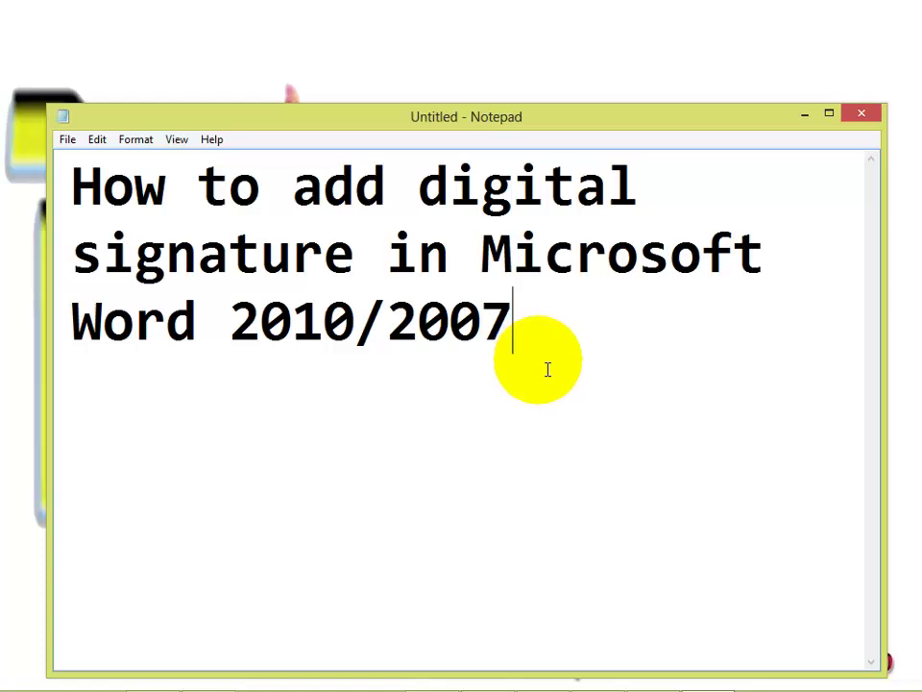
mouse_move(583, 680)
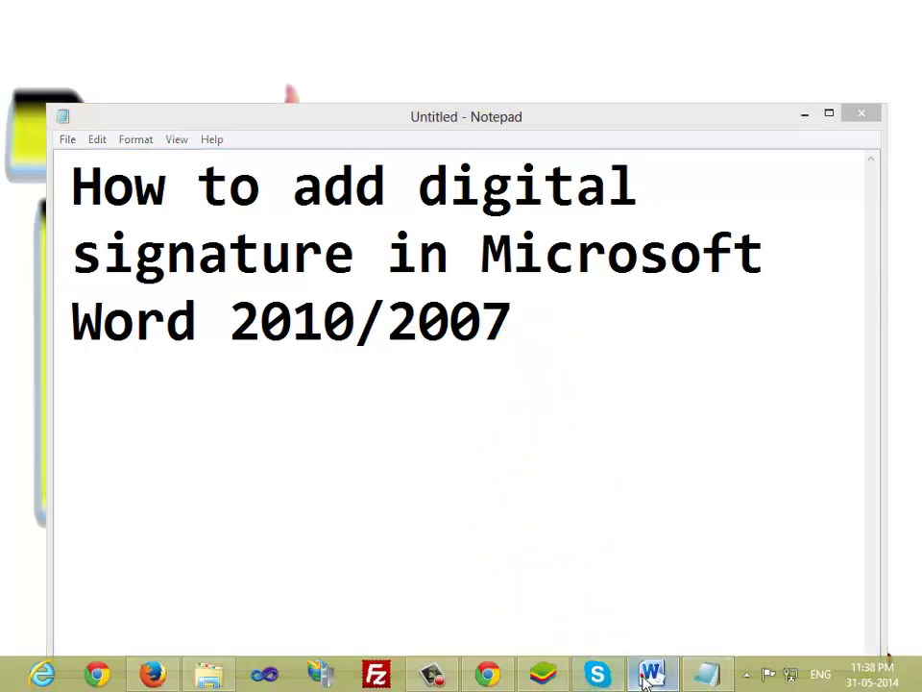
left_click(651, 674)
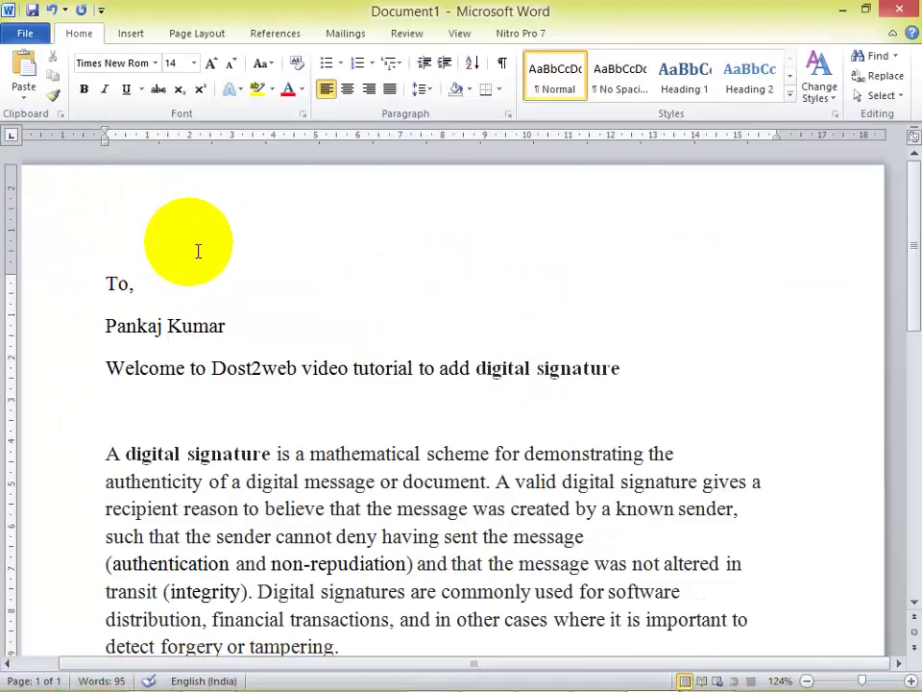
left_click_drag(113, 284, 609, 374)
left_click(475, 433)
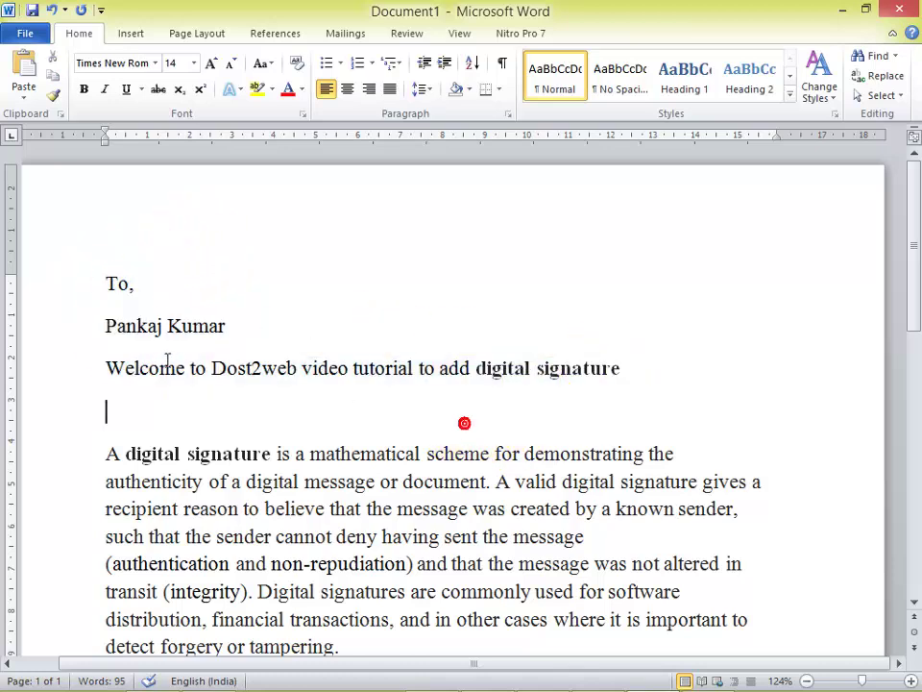
left_click_drag(107, 271, 600, 400)
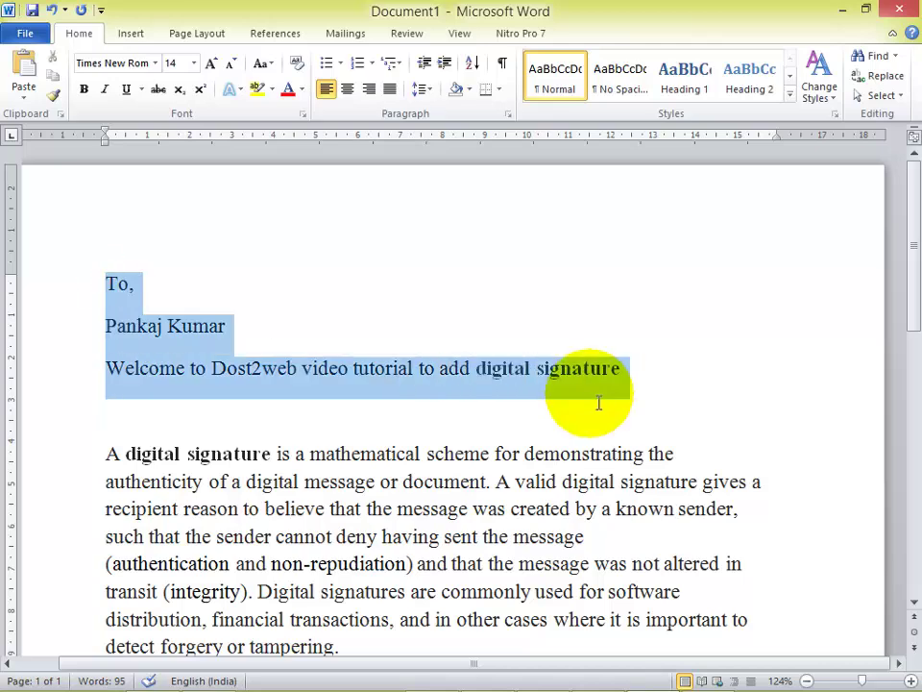
scroll(304, 429, "down", 1)
left_click(149, 375)
mouse_move(106, 223)
left_mouse_down()
mouse_move(309, 286)
mouse_move(607, 330)
left_mouse_up()
left_click(543, 374)
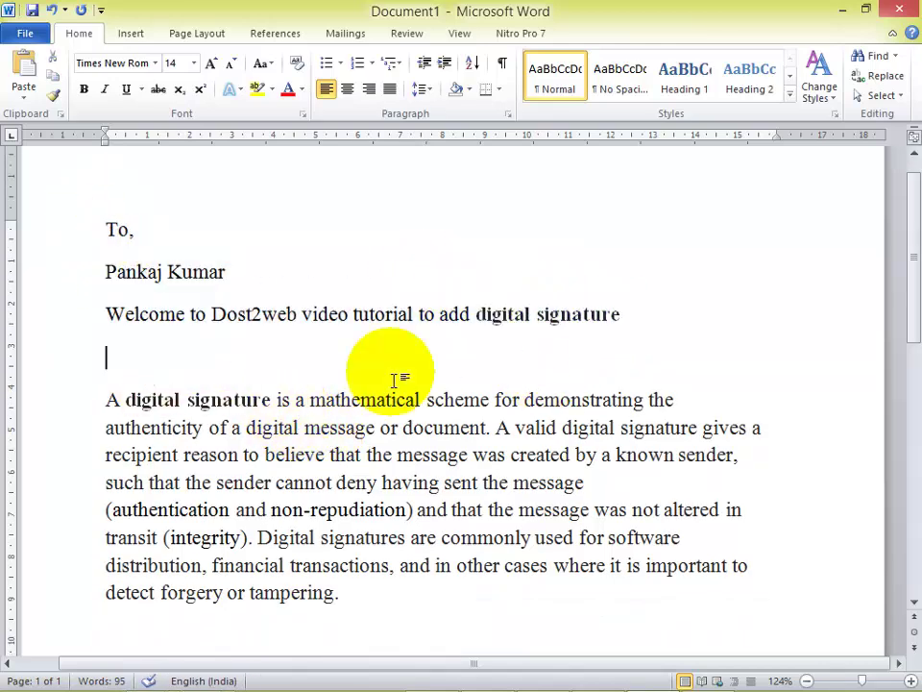
scroll(398, 380, "down", 1)
mouse_move(107, 175)
left_mouse_down()
mouse_move(522, 281)
mouse_move(533, 297)
left_mouse_up()
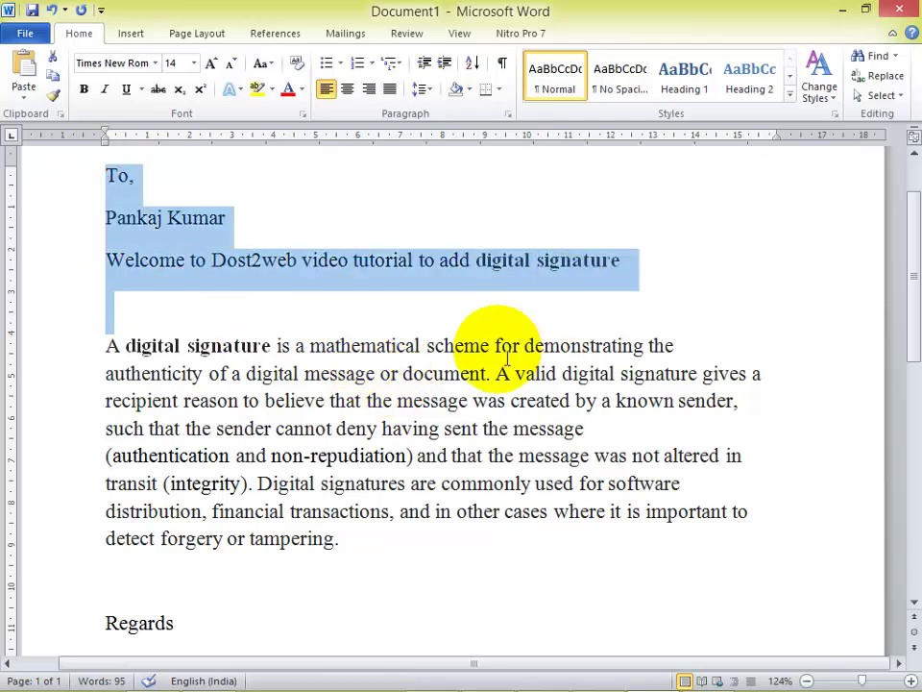
scroll(449, 371, "down", 2)
left_click(397, 334)
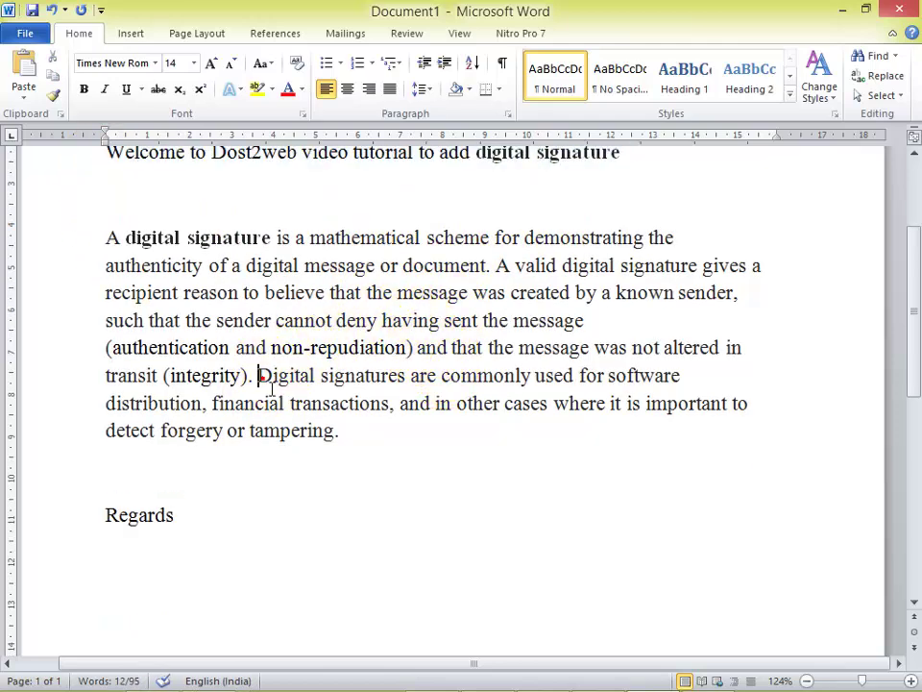
left_click(148, 555)
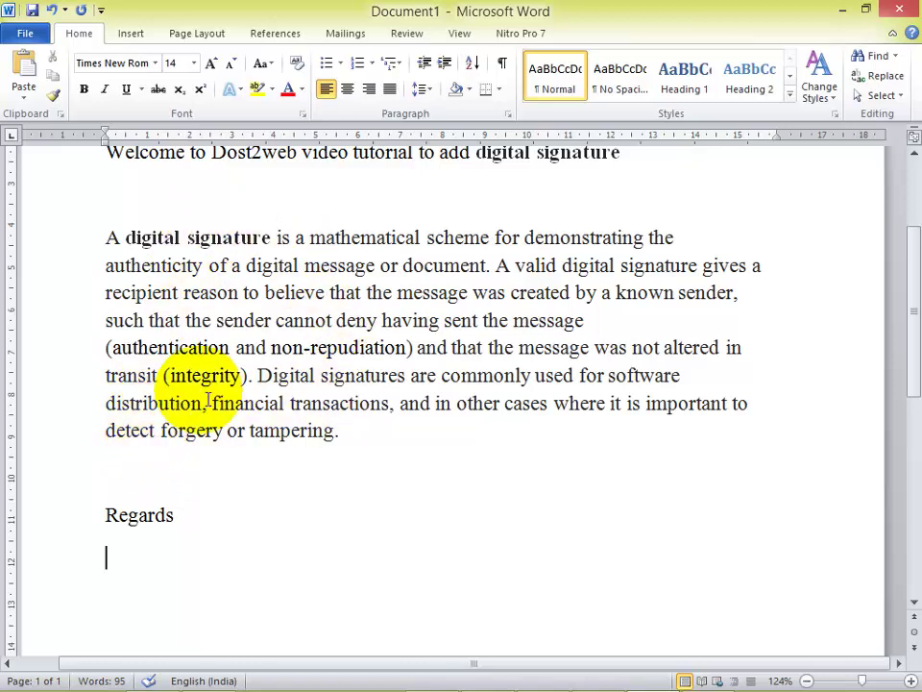
left_click(119, 566)
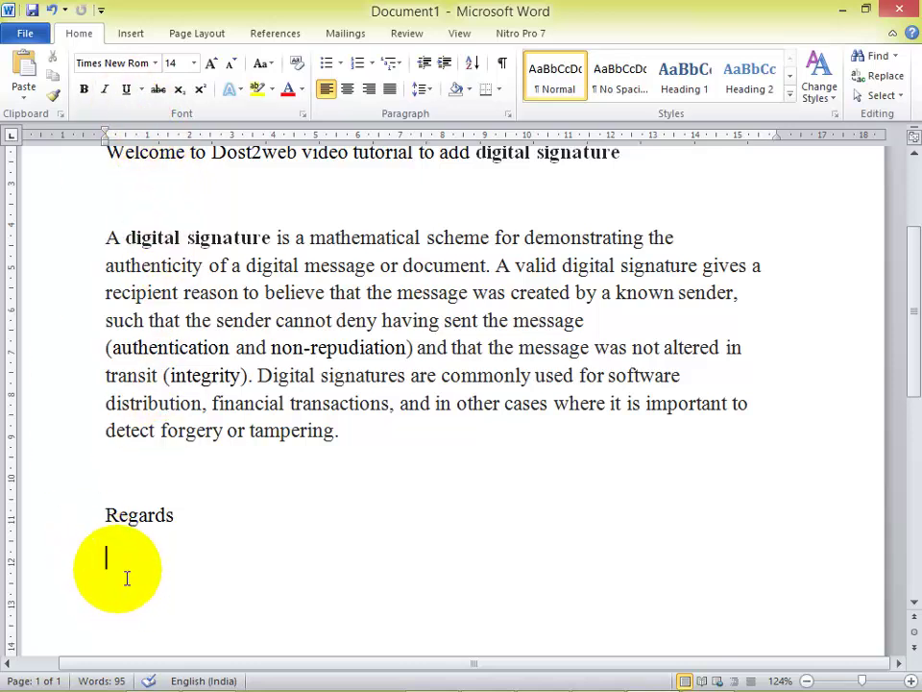
left_click(119, 566)
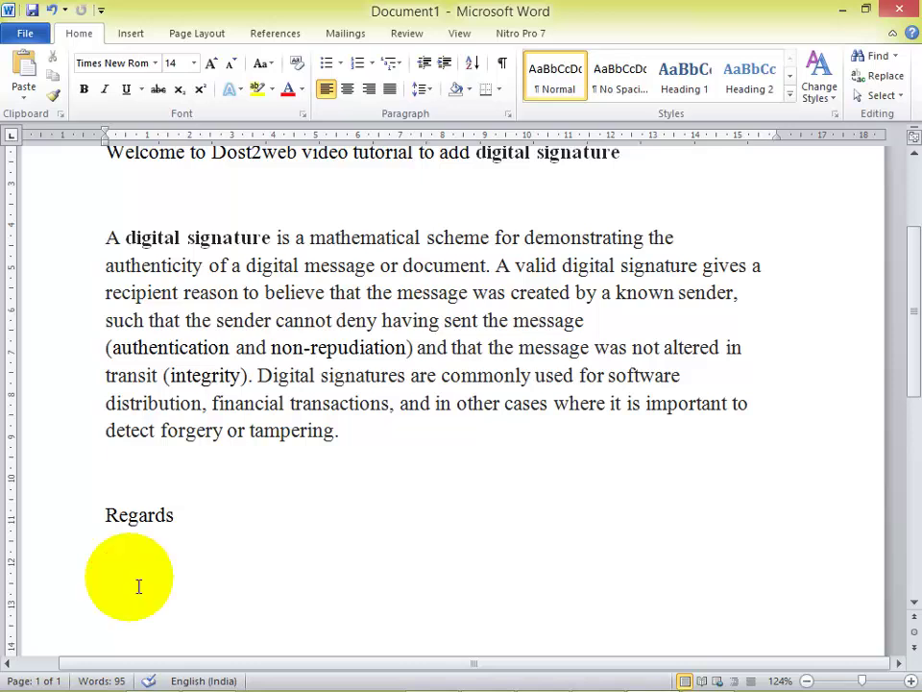
left_click(134, 41)
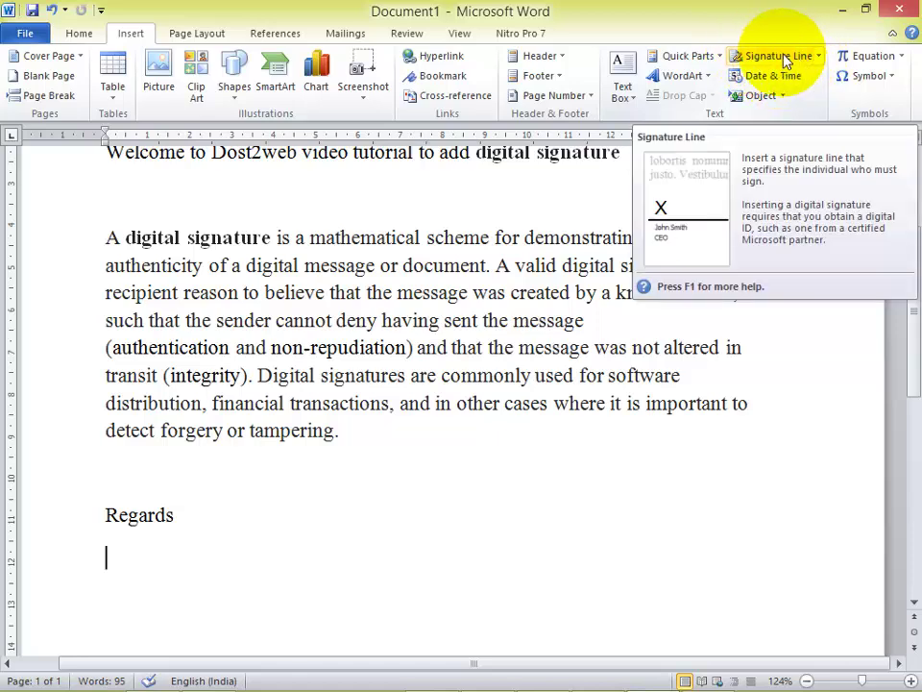
- Choose Microsoft Office Signature Line from the Insert tab's Signature Line menu
left_click(819, 57)
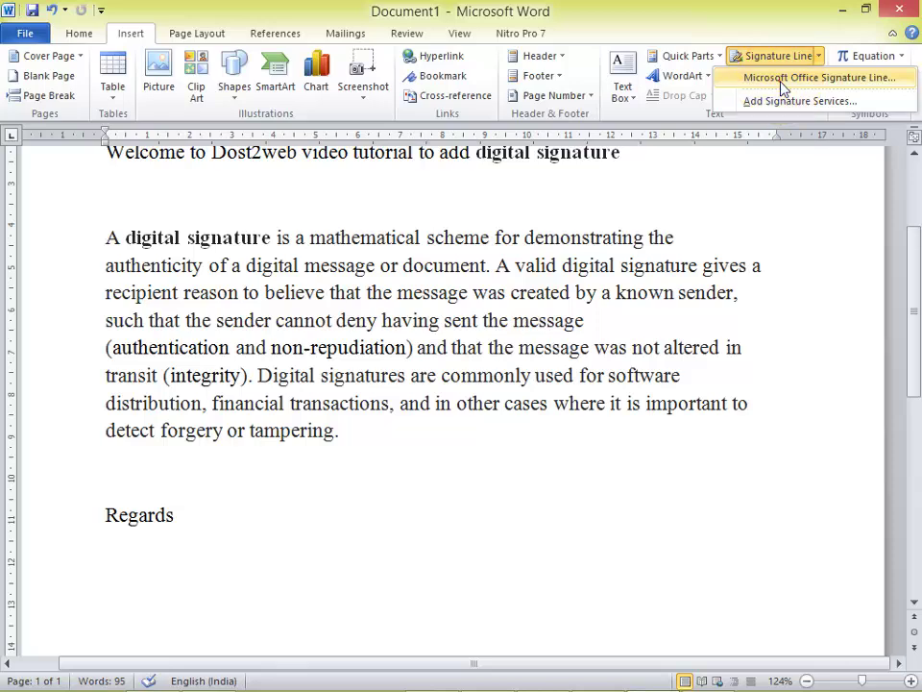
left_click(781, 80)
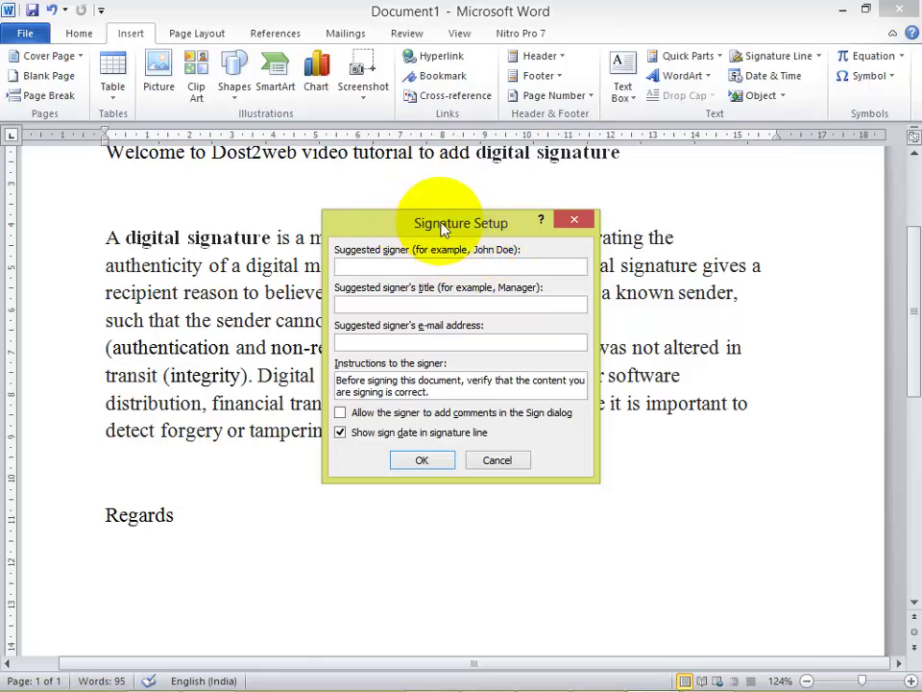
- Enter the suggested signer's name in Signature Setup
left_click(418, 268)
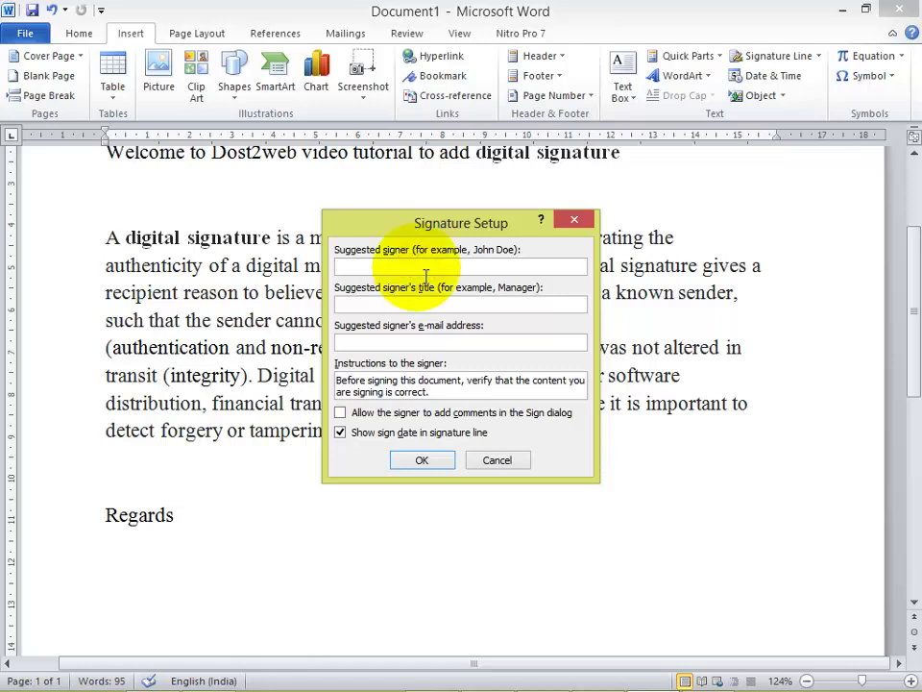
left_click(395, 302)
left_click(409, 348)
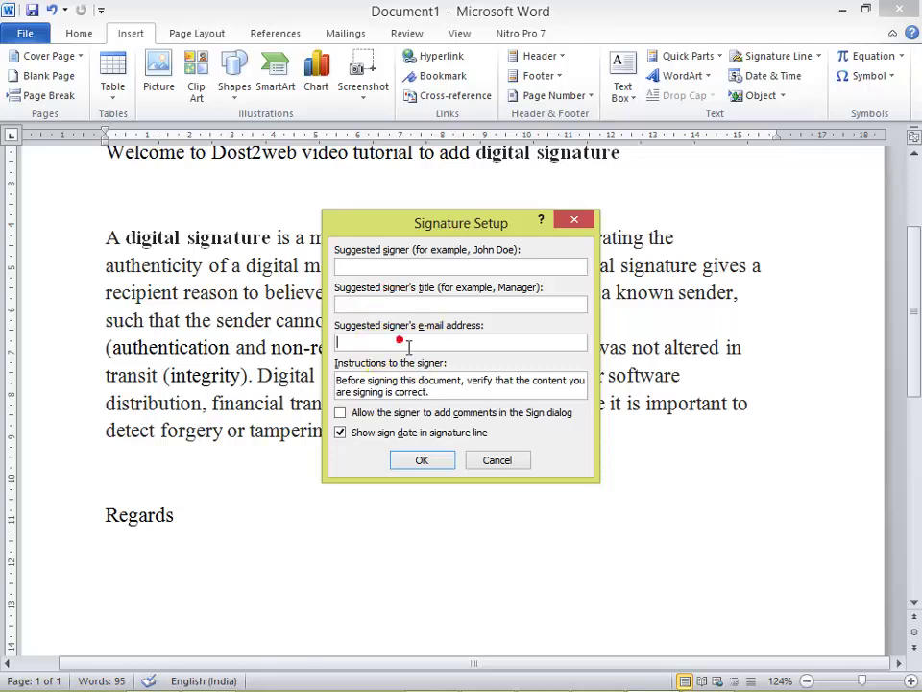
left_click(382, 272)
type("Pankaj Kumar")
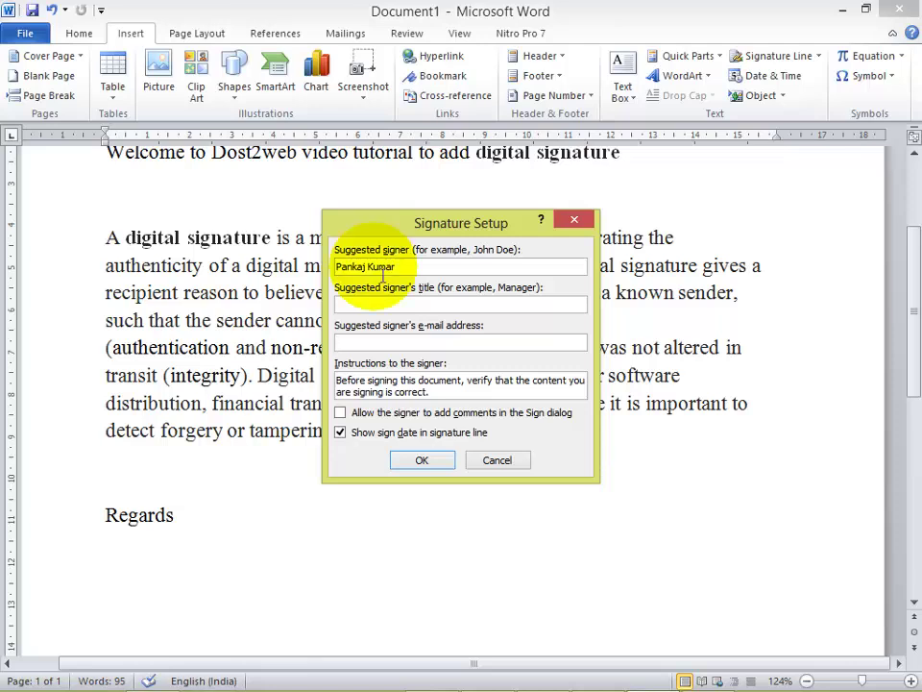
- Fill in the signer's e-mail address and confirm the signature line setup
left_click(365, 344)
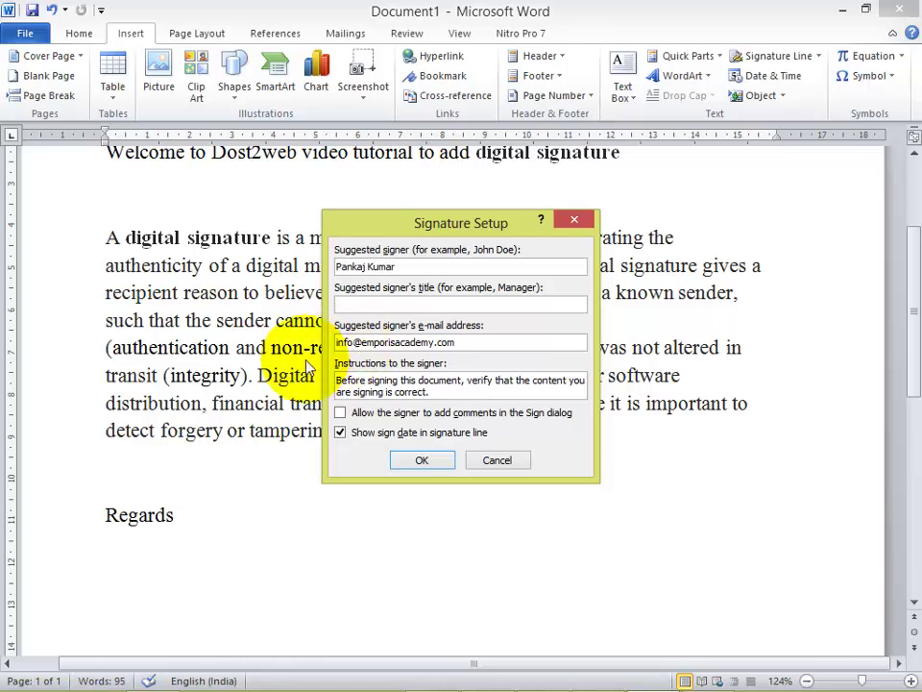
double_click(401, 352)
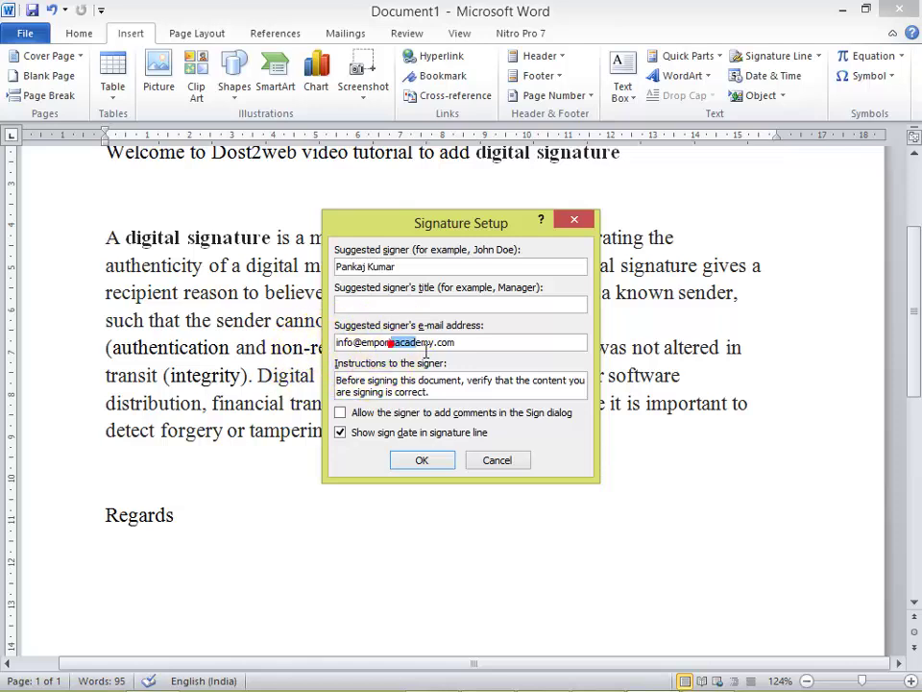
left_click(479, 352)
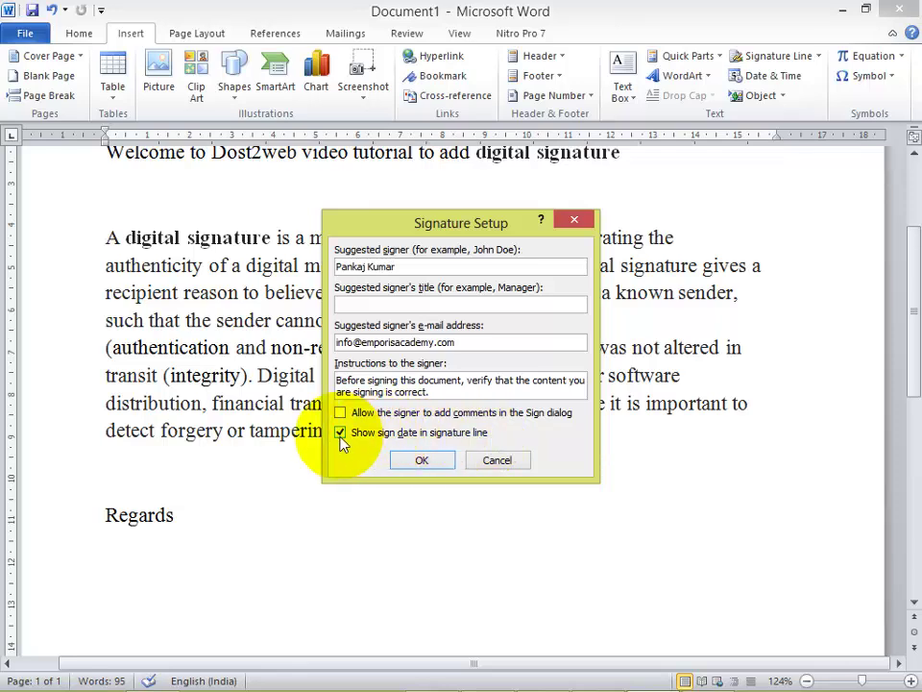
left_click(418, 462)
- Select the new signature line below Regards and double-click it to begin signing
scroll(362, 438, "down", 2)
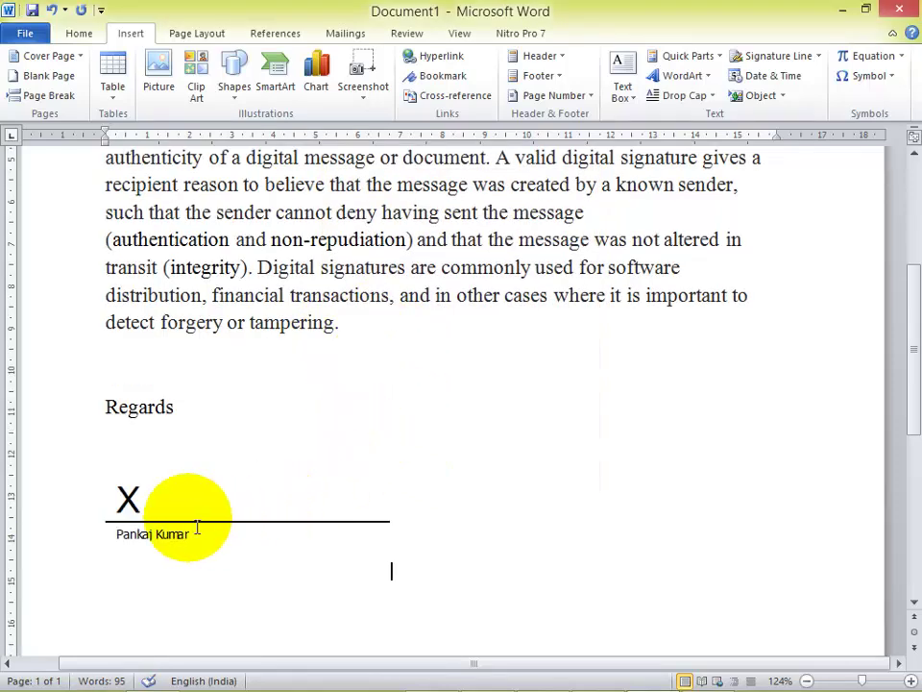
left_click(146, 545)
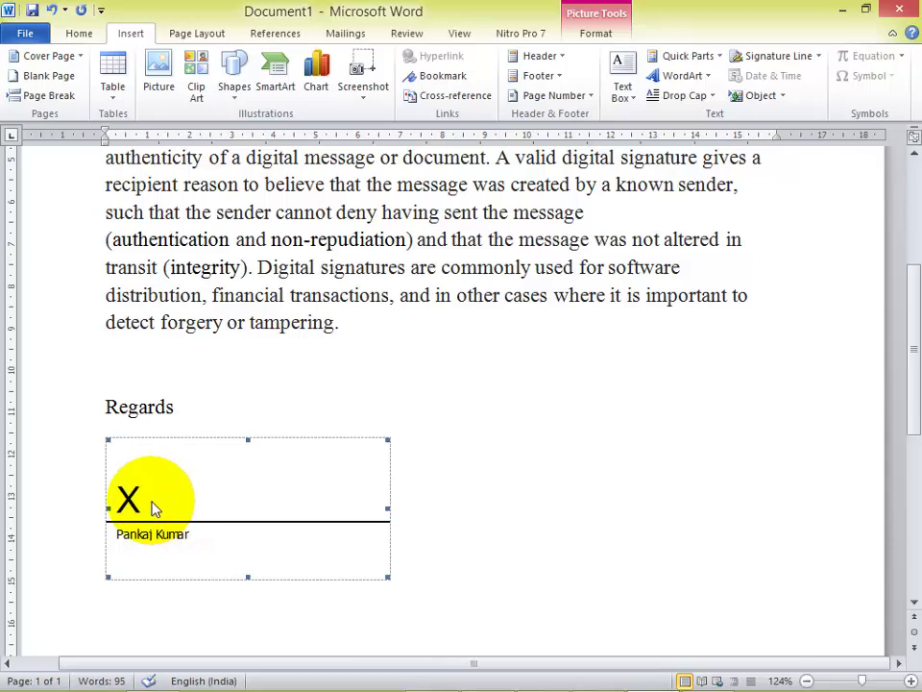
double_click(151, 501)
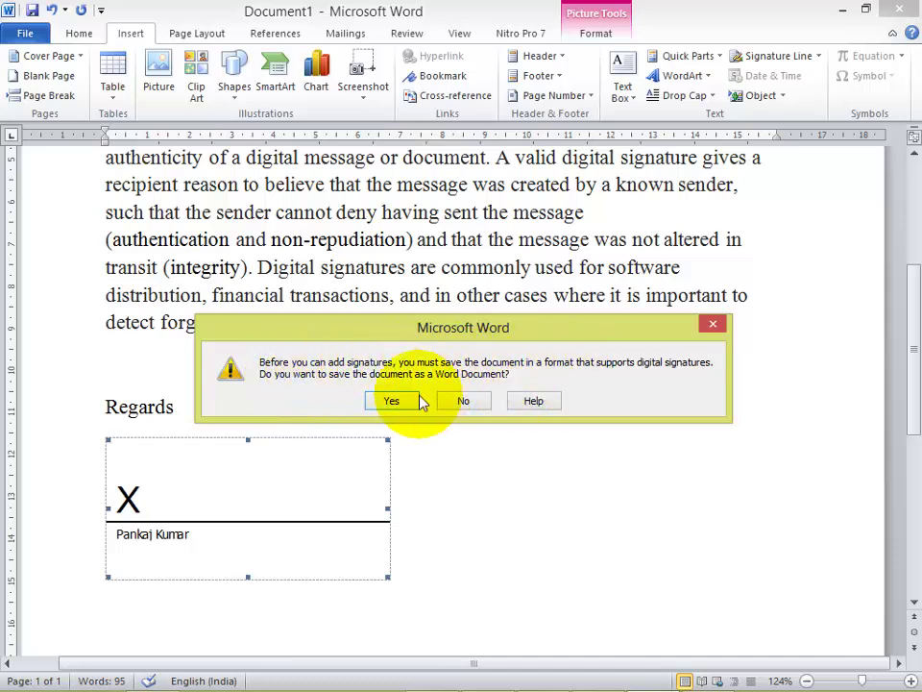
- Accept the Word-format prompt and save the letter as To.docx
left_click(392, 401)
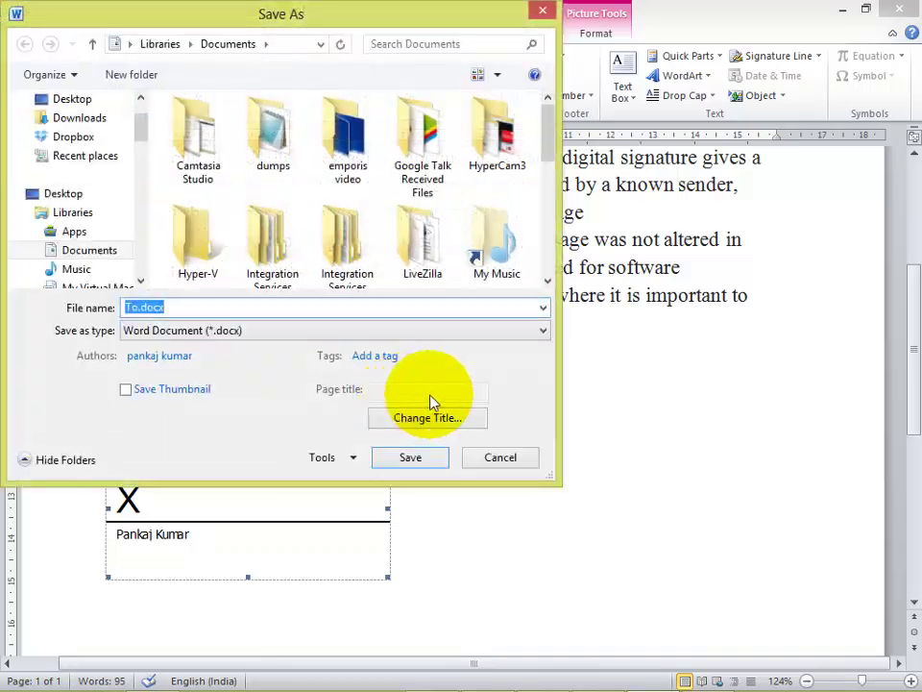
left_click(411, 458)
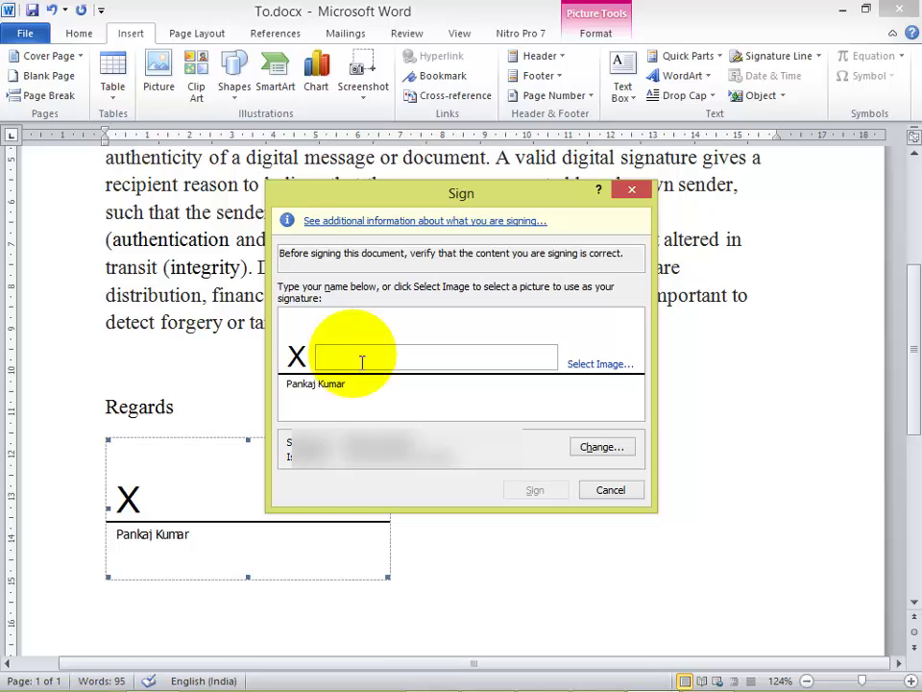
- Type the signer's name in the Sign dialog and sign the letter
type("pankaj kumar")
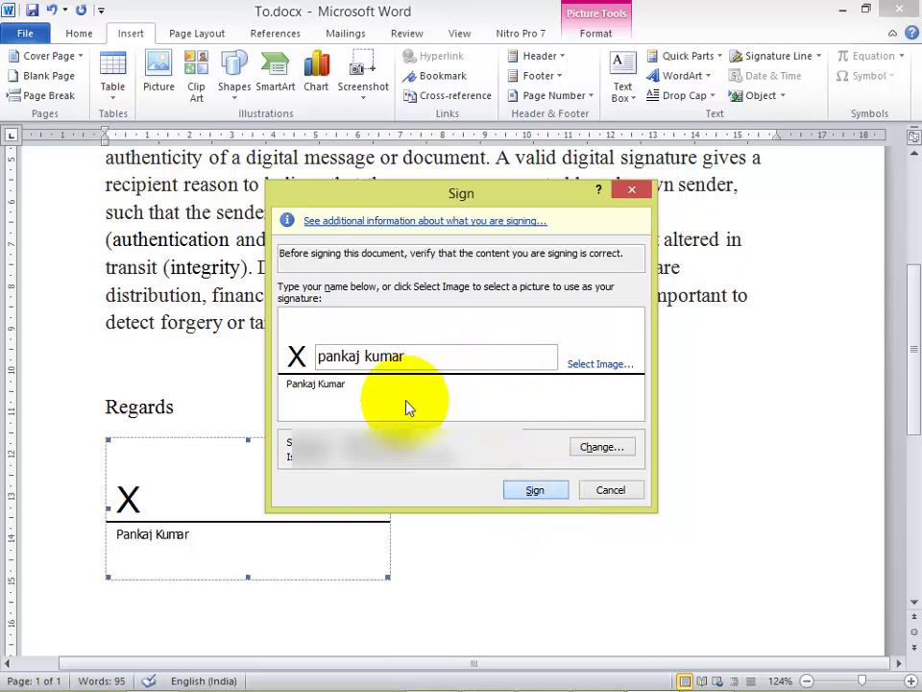
key("Return")
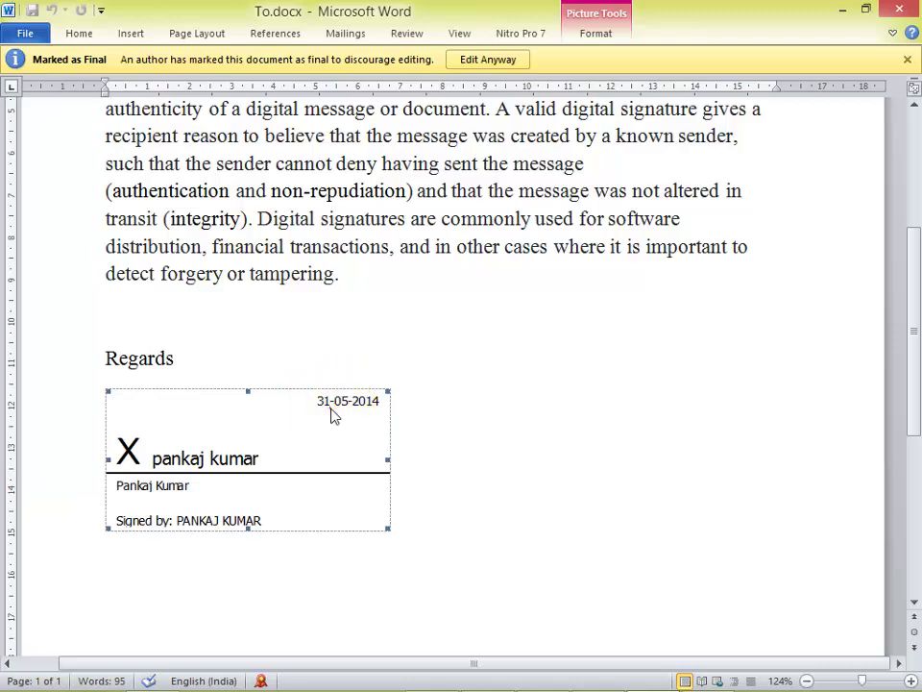
scroll(373, 434, "down", 1)
scroll(381, 436, "up", 3)
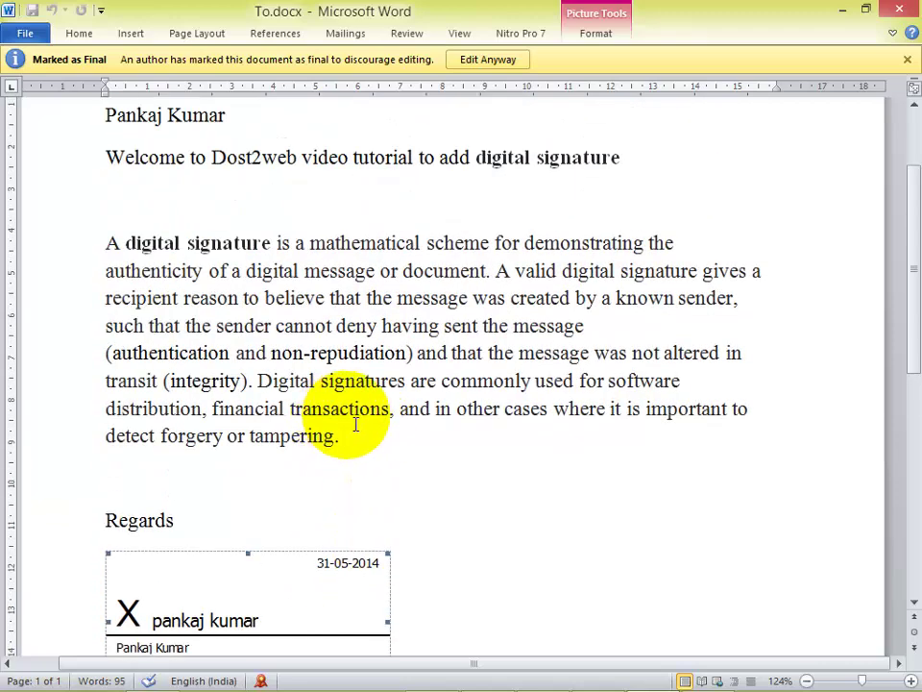
scroll(356, 424, "down", 1)
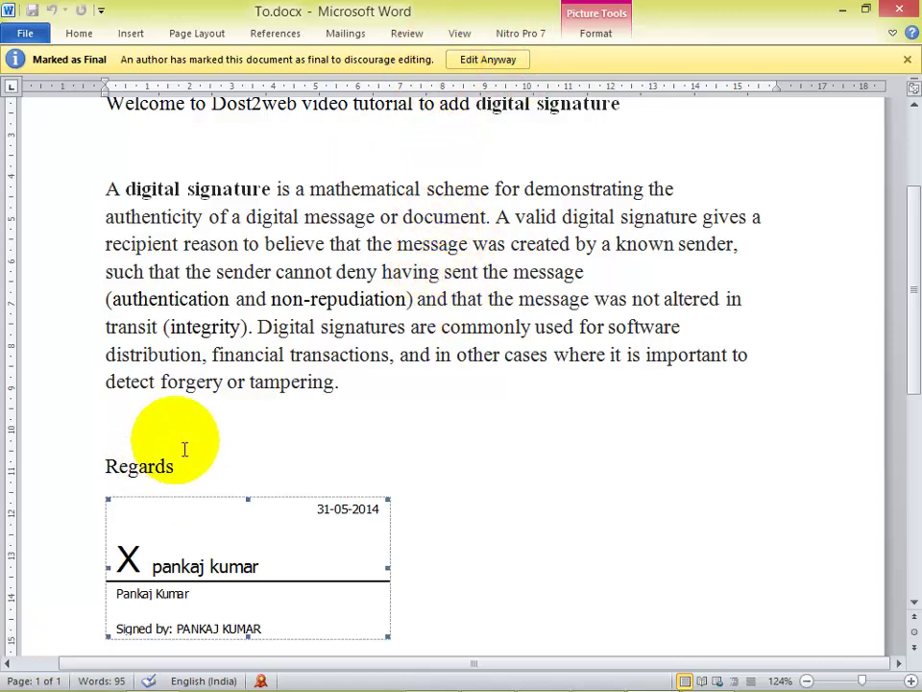
scroll(211, 475, "down", 2)
scroll(289, 461, "up", 3)
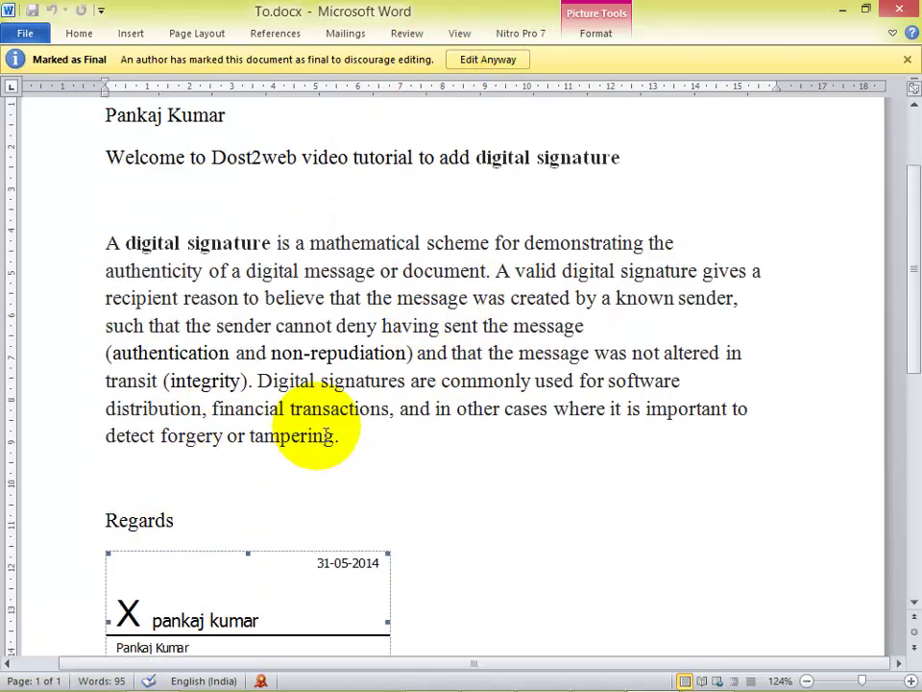
- Choose Edit Anyway, confirm removing the signatures, and open the File tab's Info page
left_click(480, 66)
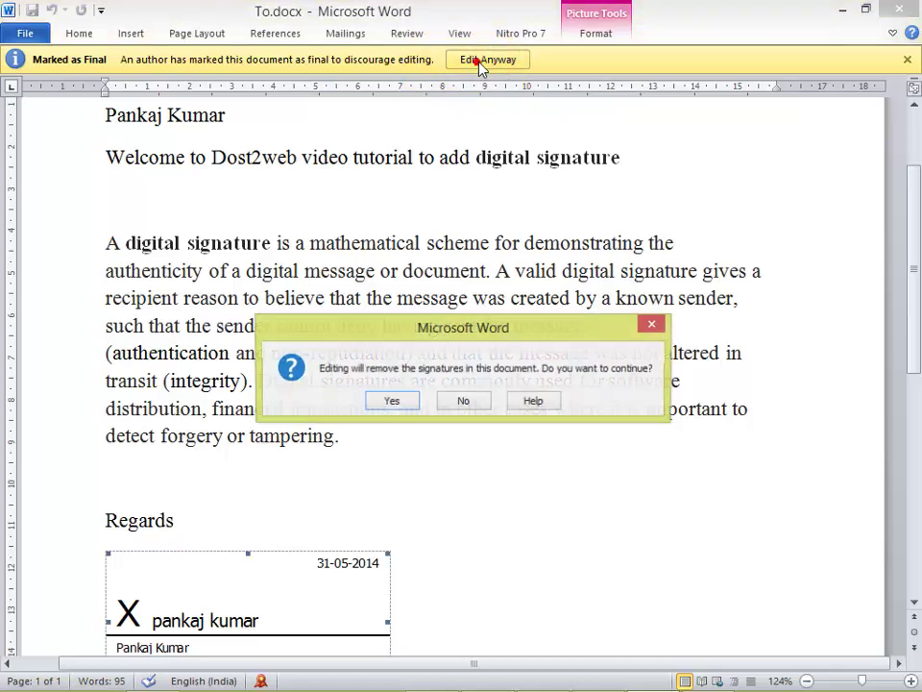
left_click(397, 406)
scroll(364, 438, "down", 3)
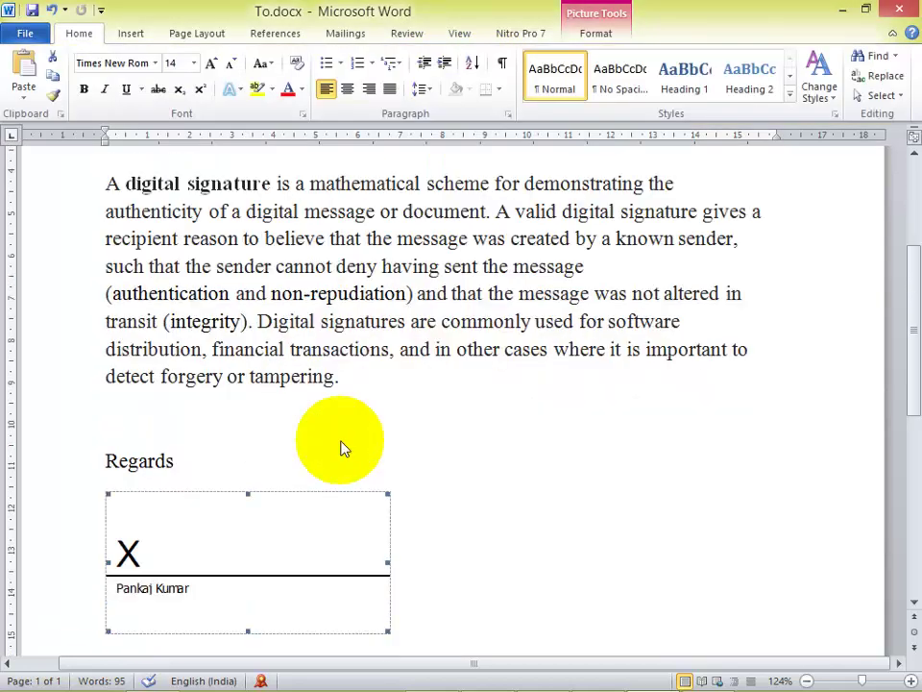
scroll(499, 423, "up", 5)
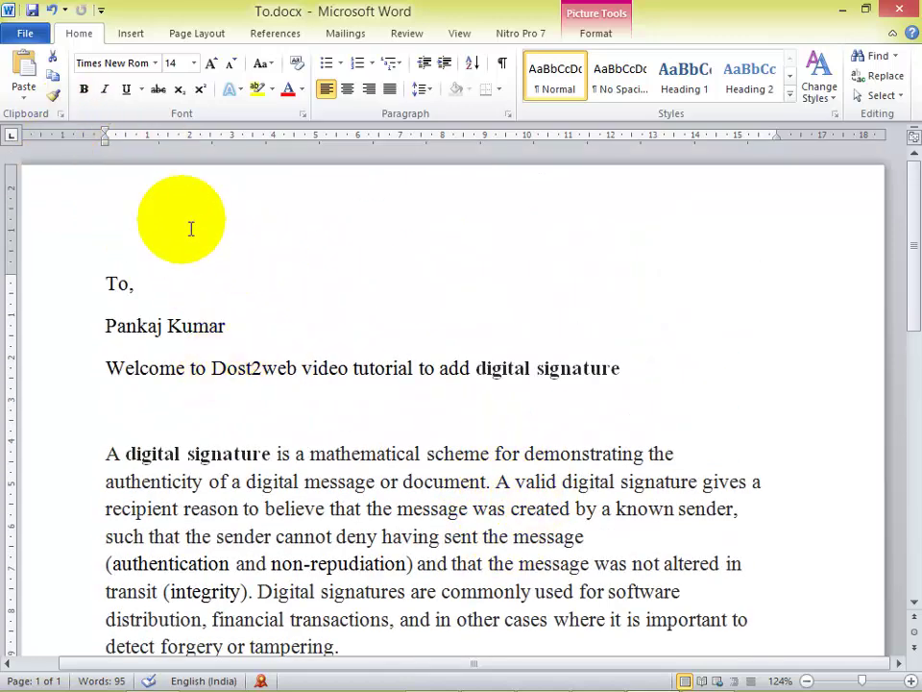
left_click(24, 34)
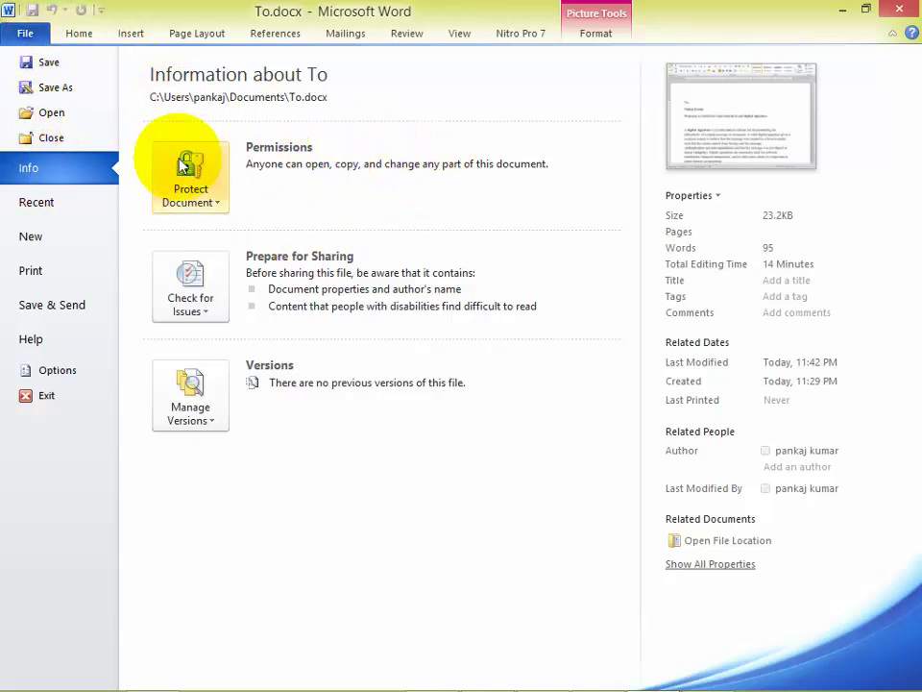
- Add an invisible digital signature with purpose 'Legal Document /IT Filing' via Protect Document
left_click(222, 207)
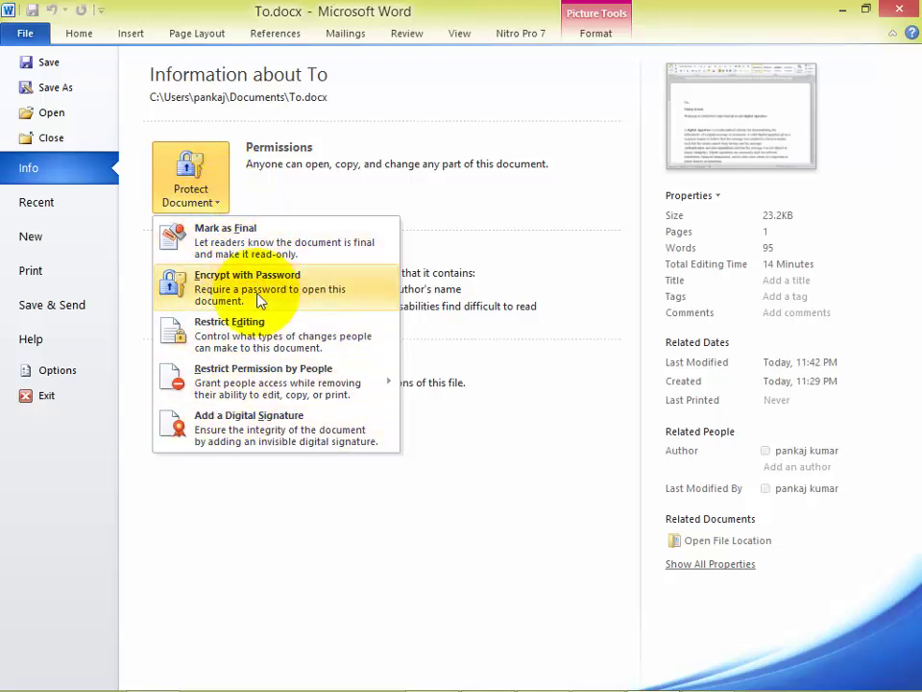
left_click(293, 440)
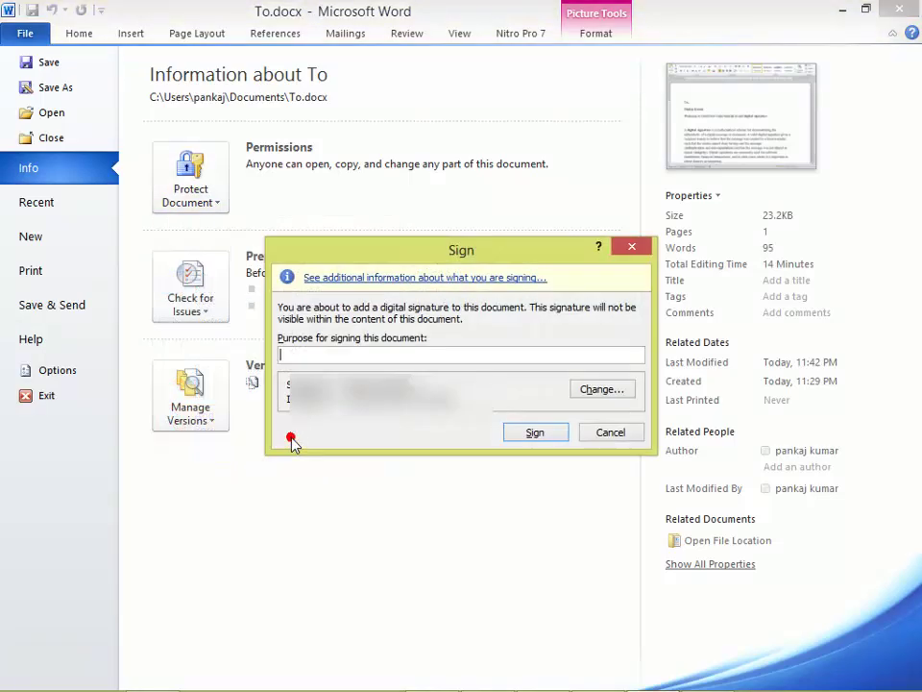
left_click(323, 361)
type("Legal Document /IT Filing")
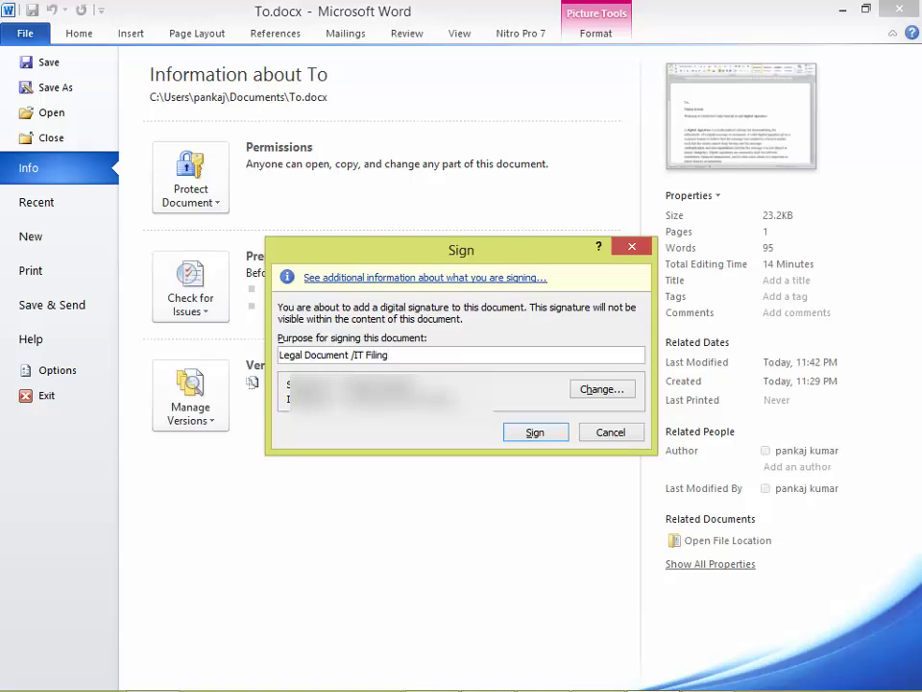
left_click(534, 432)
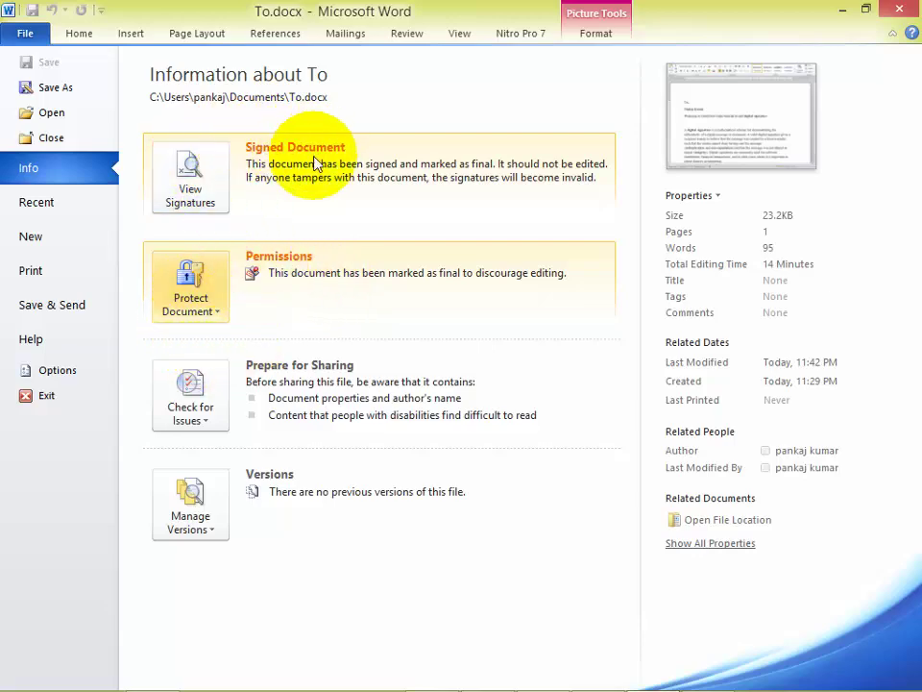
- View the signatures list, check the signature line, then choose Edit Anyway on the final letter
left_click(224, 196)
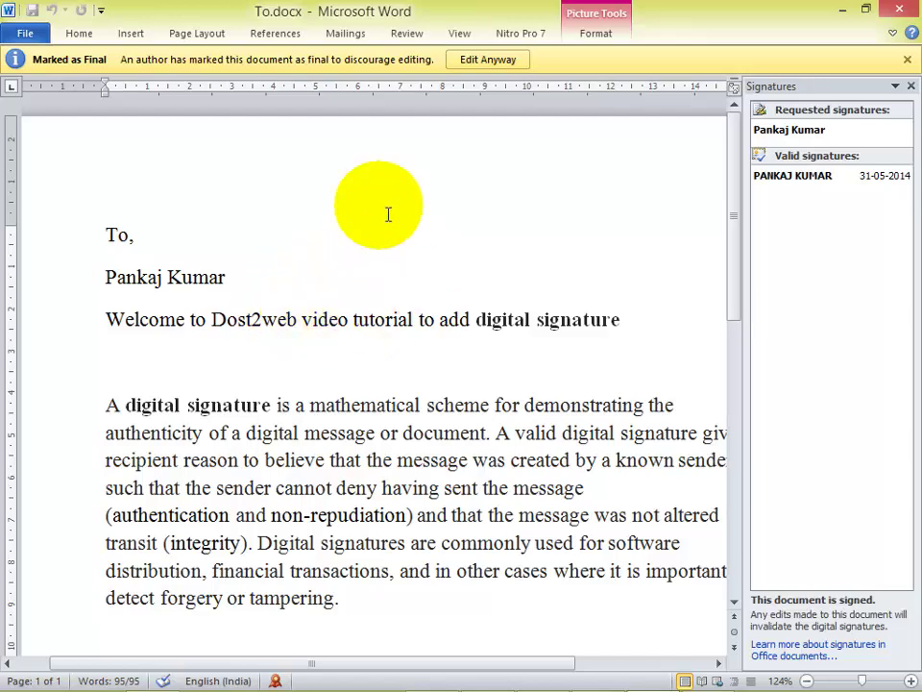
left_click(77, 34)
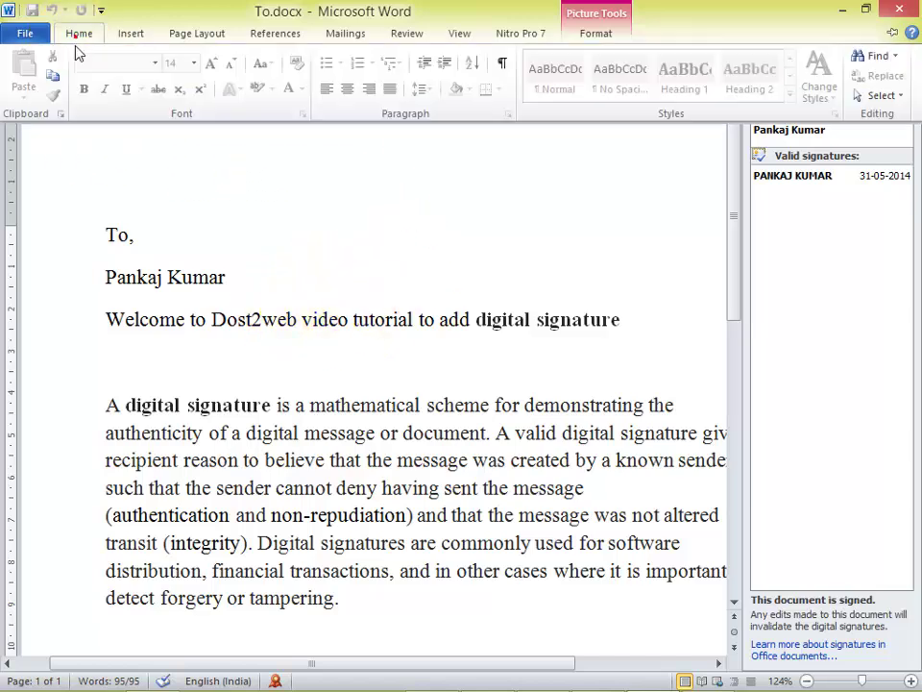
left_click(247, 222)
scroll(263, 351, "down", 8)
scroll(240, 260, "up", 5)
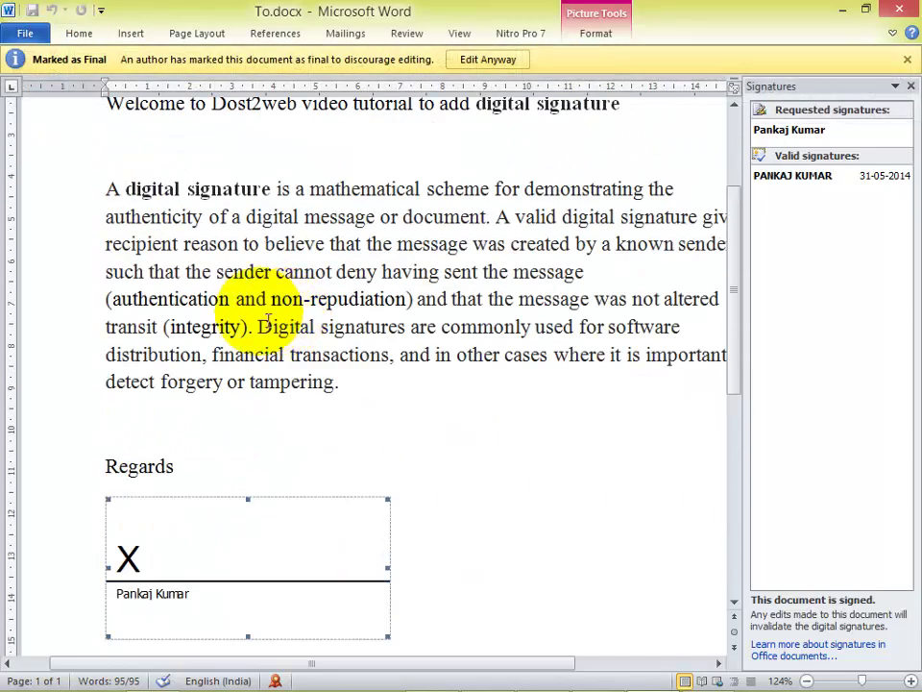
left_click(488, 59)
- Confirm removing the signatures and click back into the letter text
left_click(391, 400)
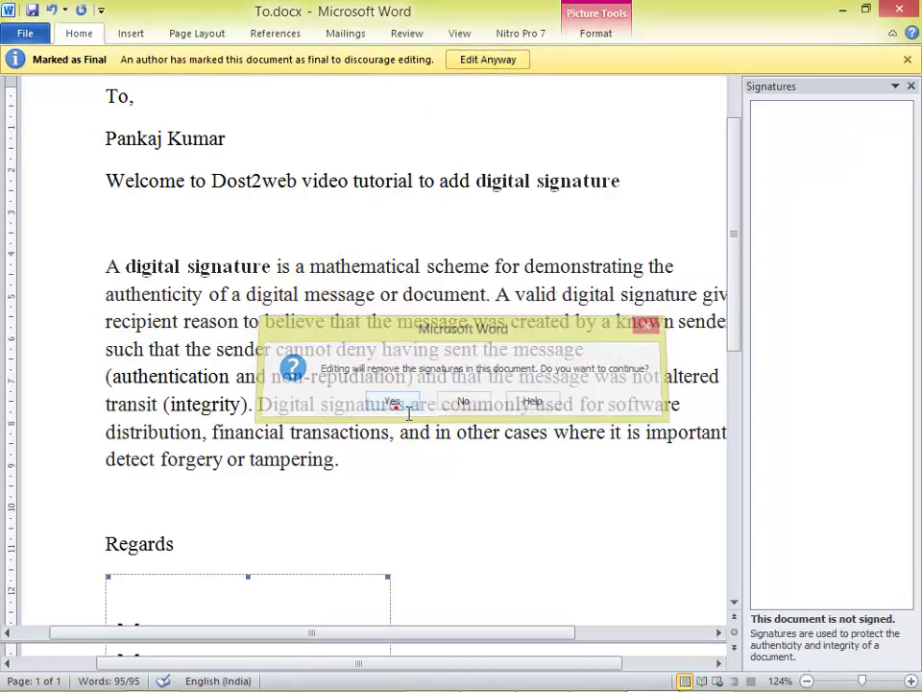
left_click(366, 345)
left_click(280, 539)
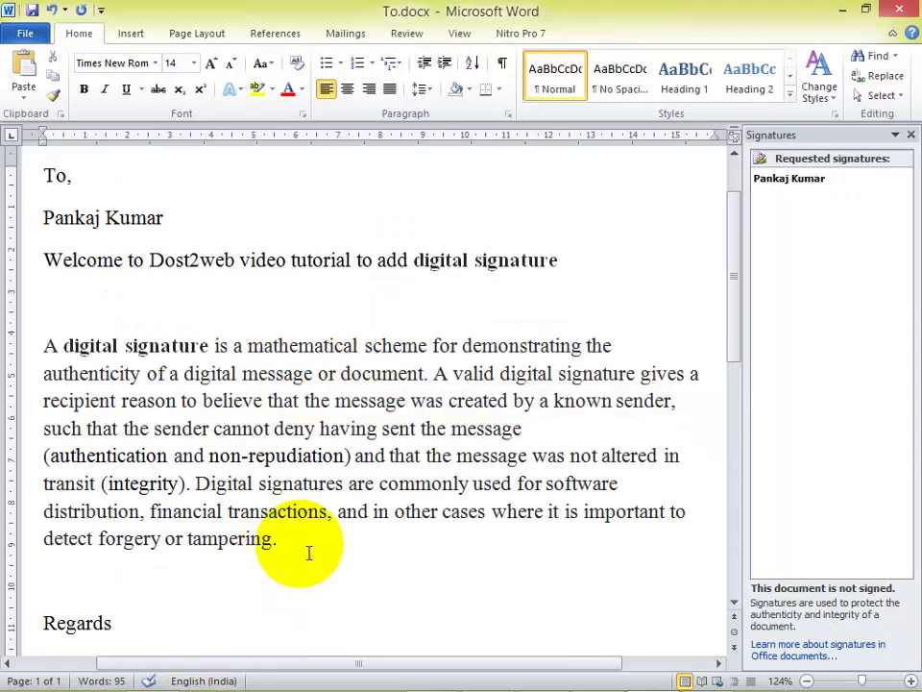
- Add a new invisible digital signature with purpose 'IT Filing/Legal Document'
left_click(25, 32)
left_click(188, 178)
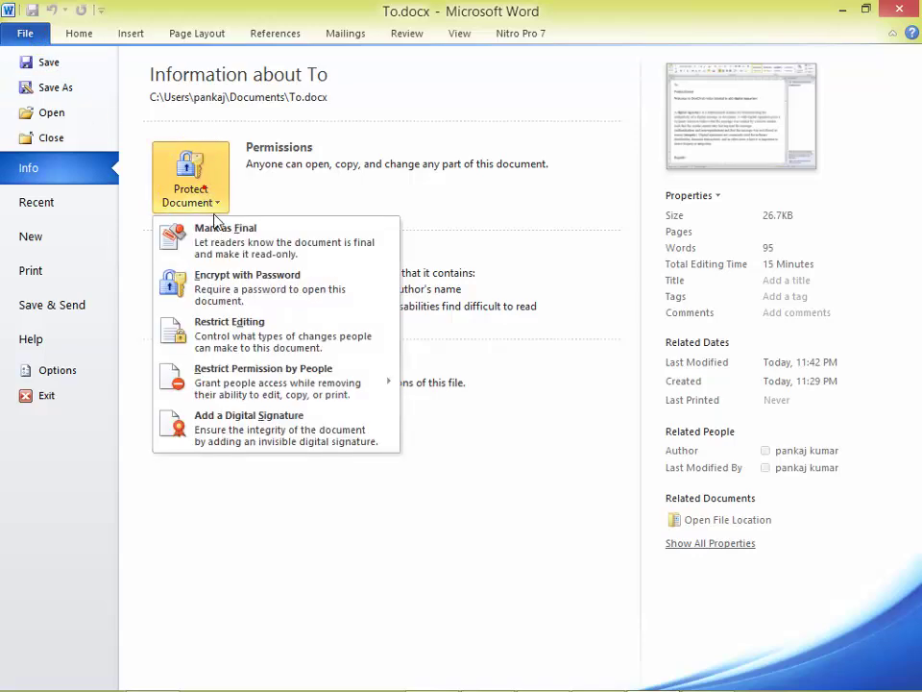
left_click(245, 422)
left_click(348, 356)
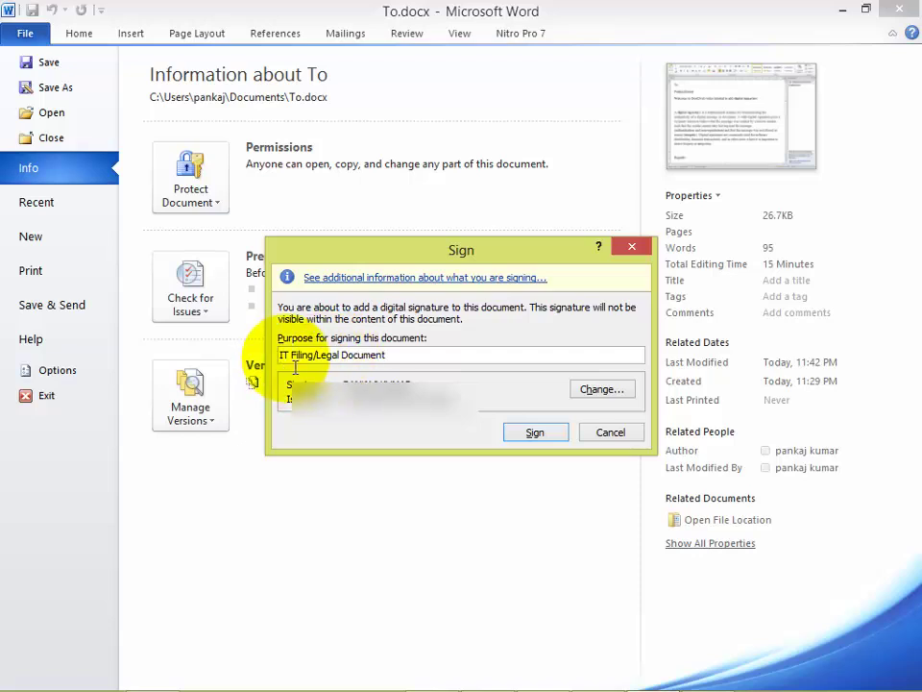
left_click_drag(288, 356, 311, 355)
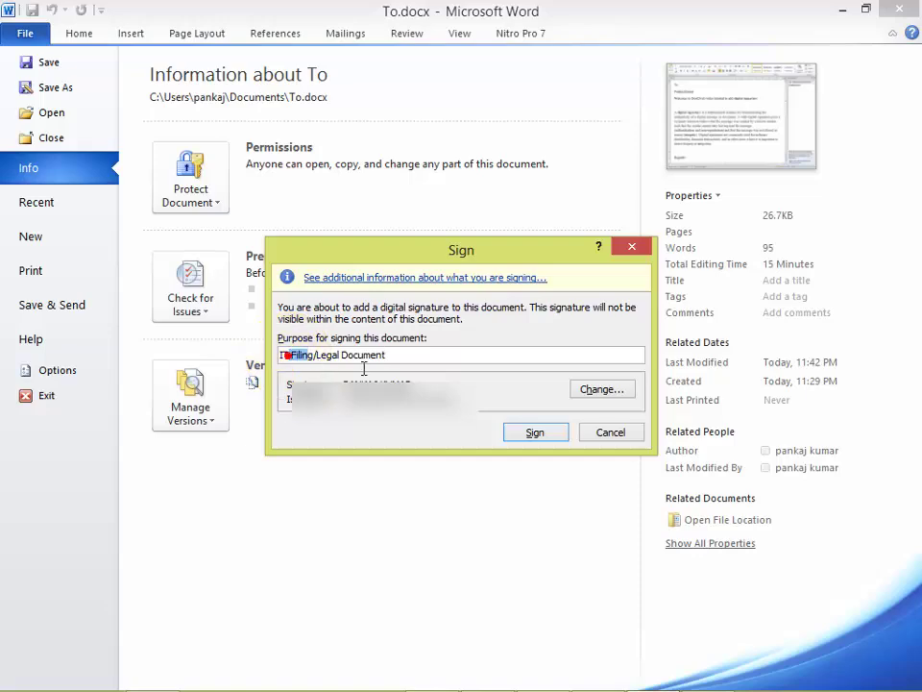
left_click(533, 432)
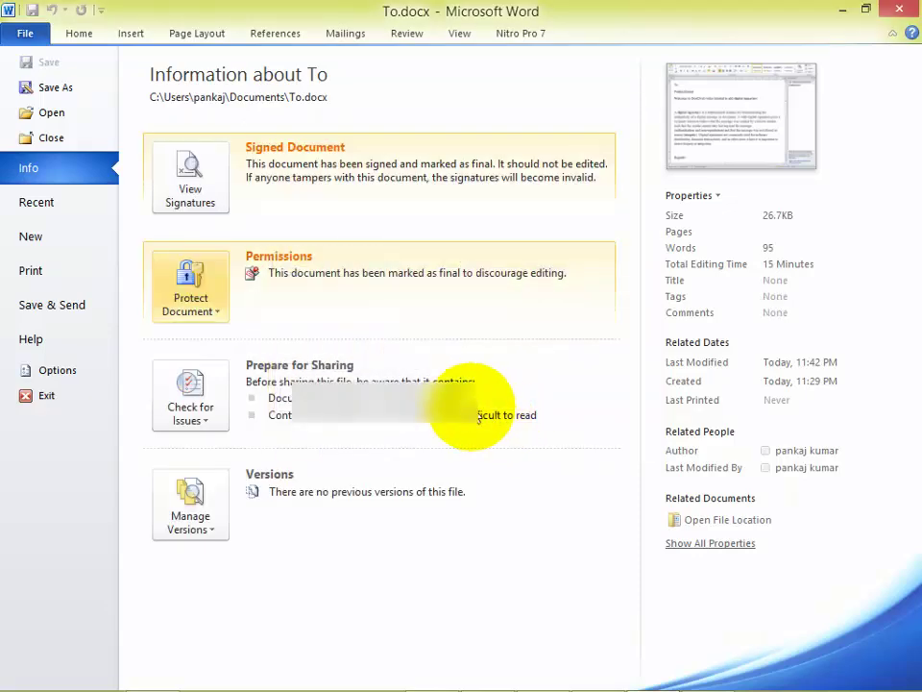
- Return to the To.docx letter, select the signature line below Regards, and reopen the Signatures pane
left_click(82, 39)
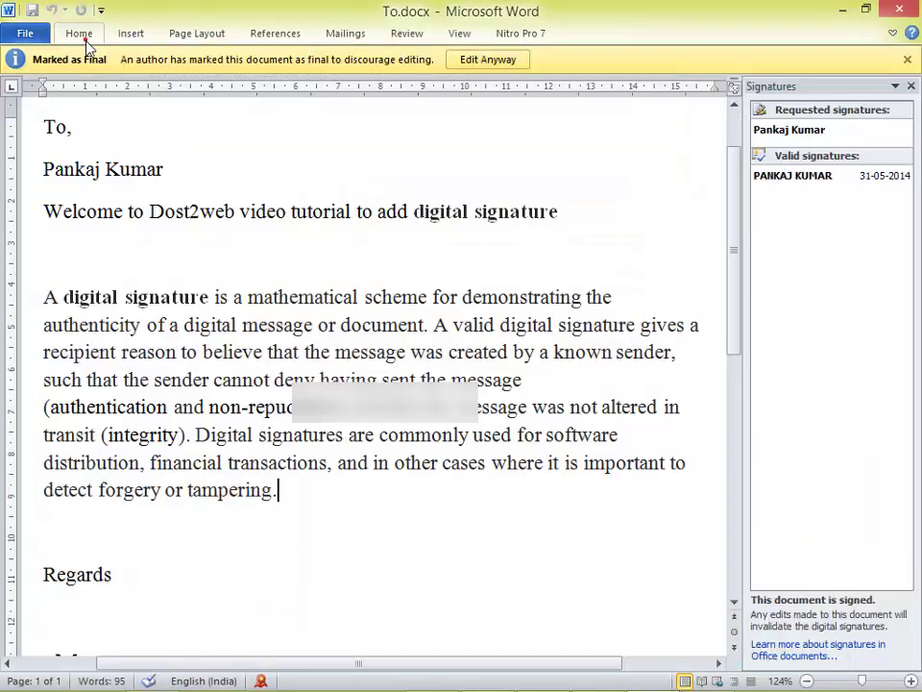
scroll(139, 504, "down", 2)
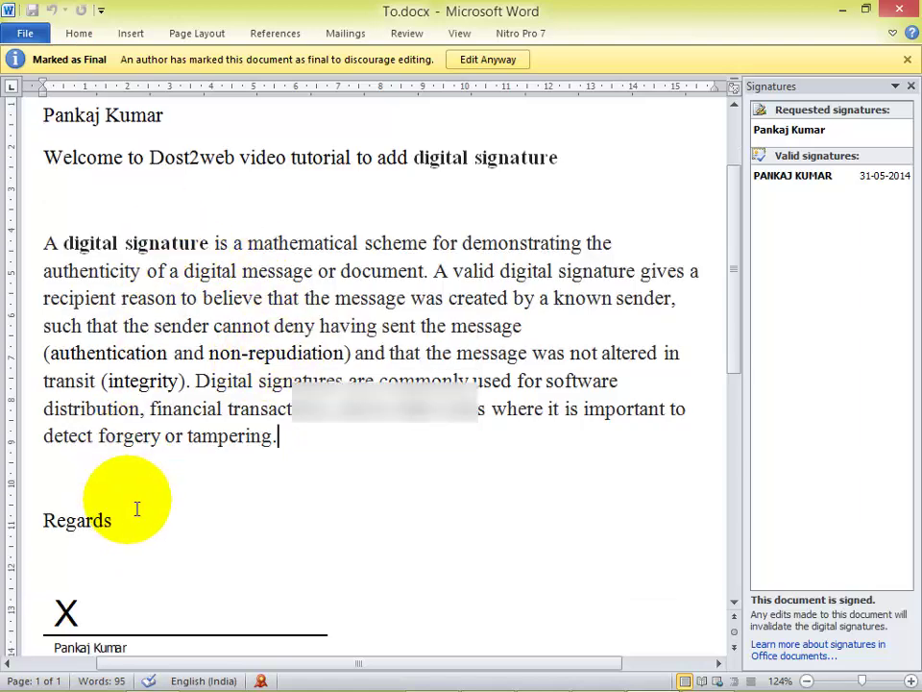
left_click(119, 509)
scroll(141, 496, "down", 2)
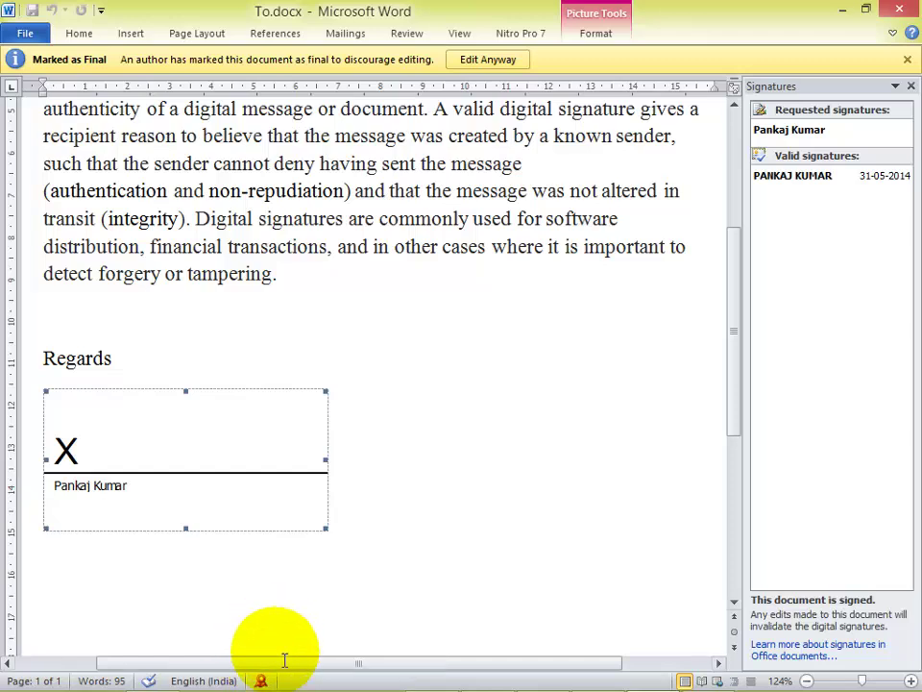
left_click(262, 680)
left_click(261, 680)
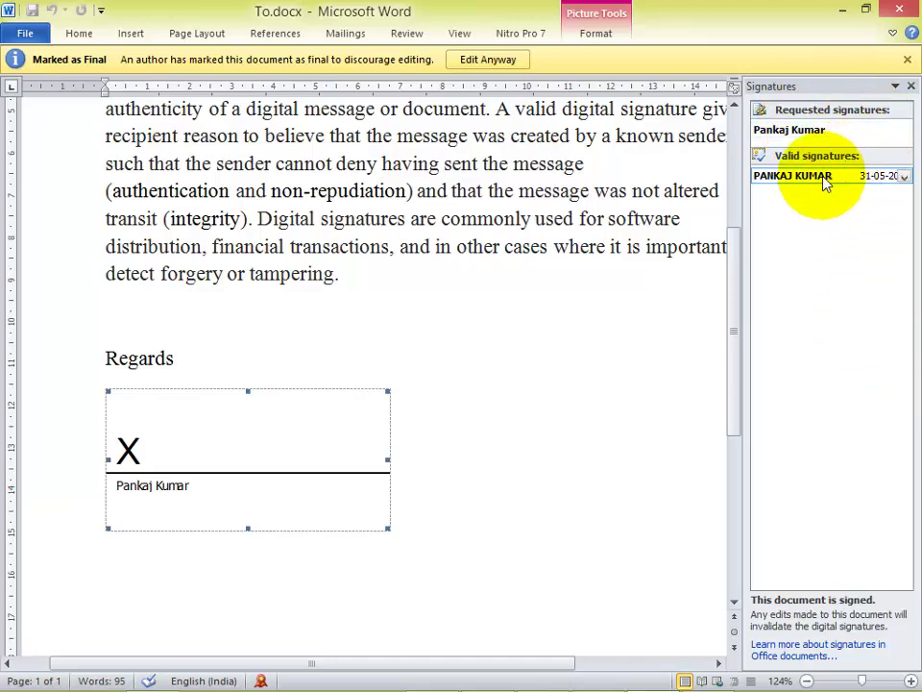
- Sign the requested signature line from the Signatures pane, entering the signer's name as the signature
left_click(904, 177)
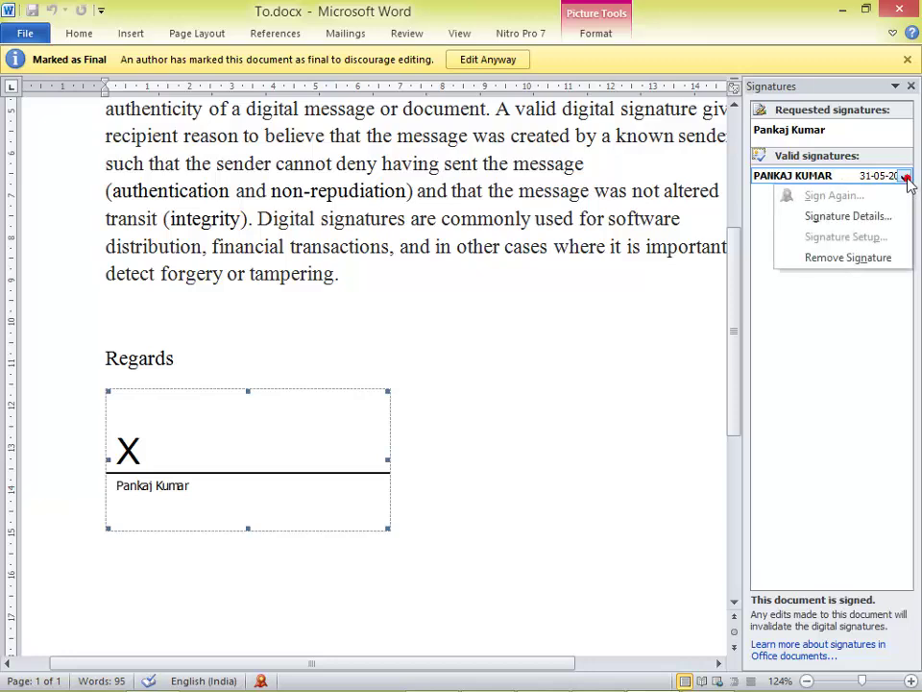
left_click(906, 179)
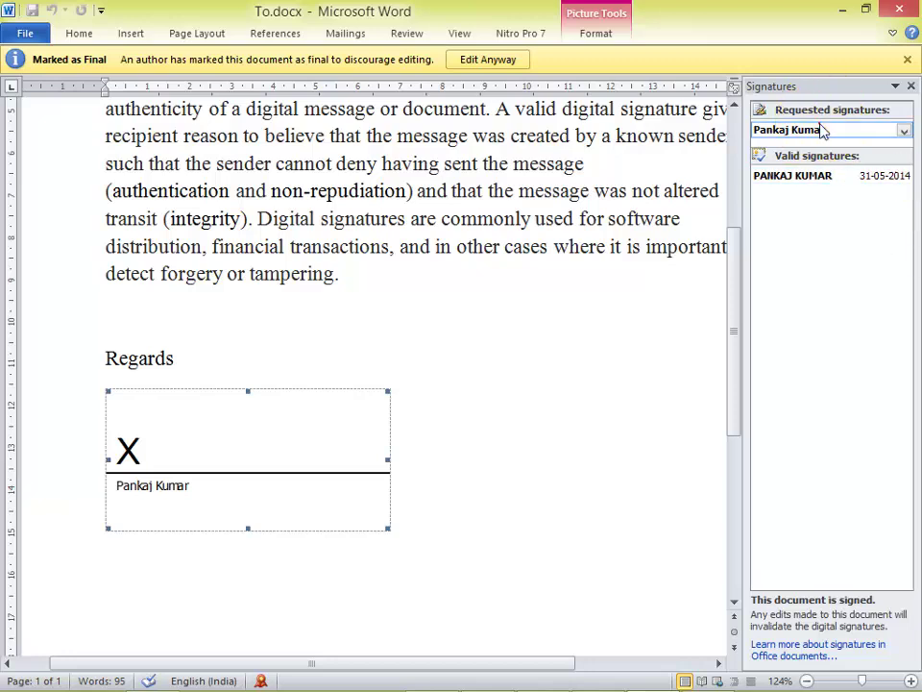
left_click(903, 130)
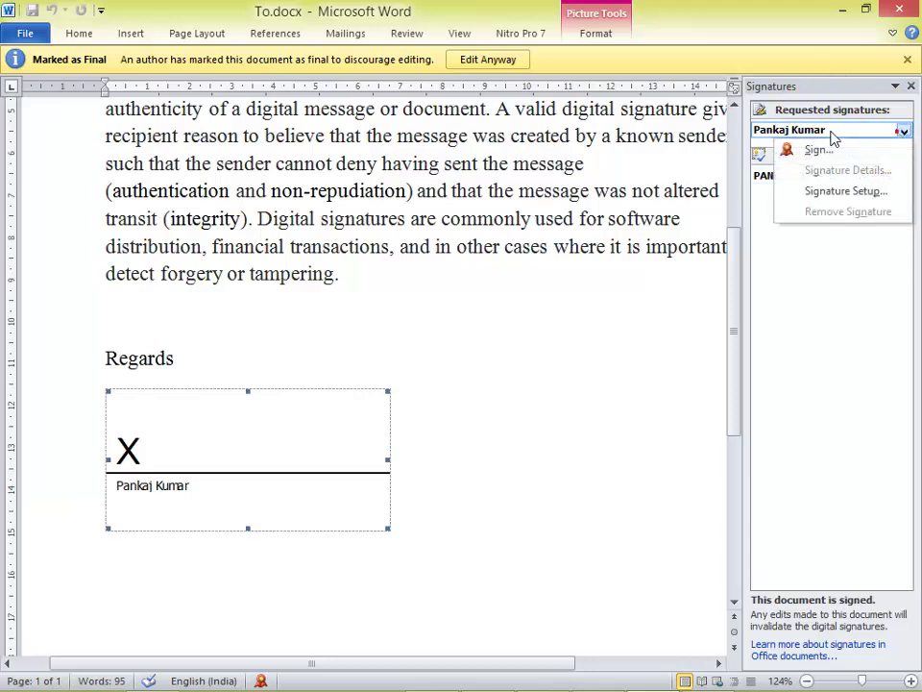
left_click(831, 149)
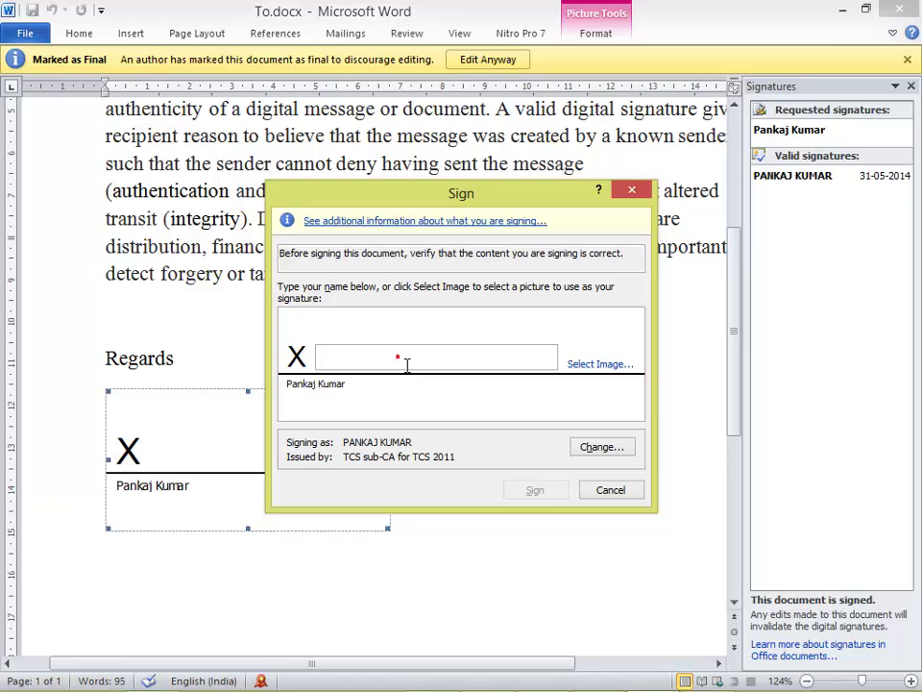
type("panka")
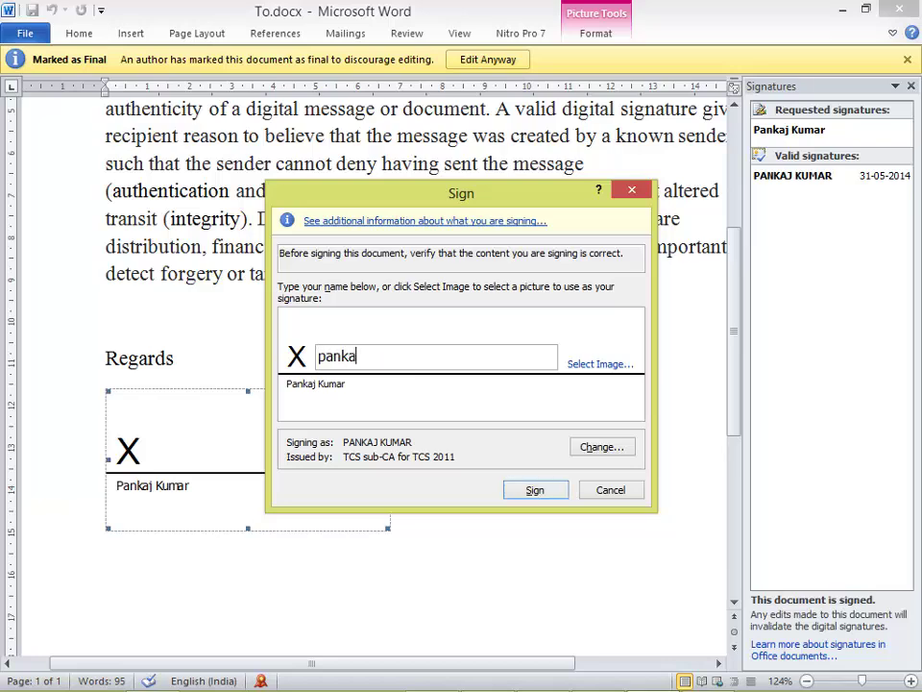
type("j")
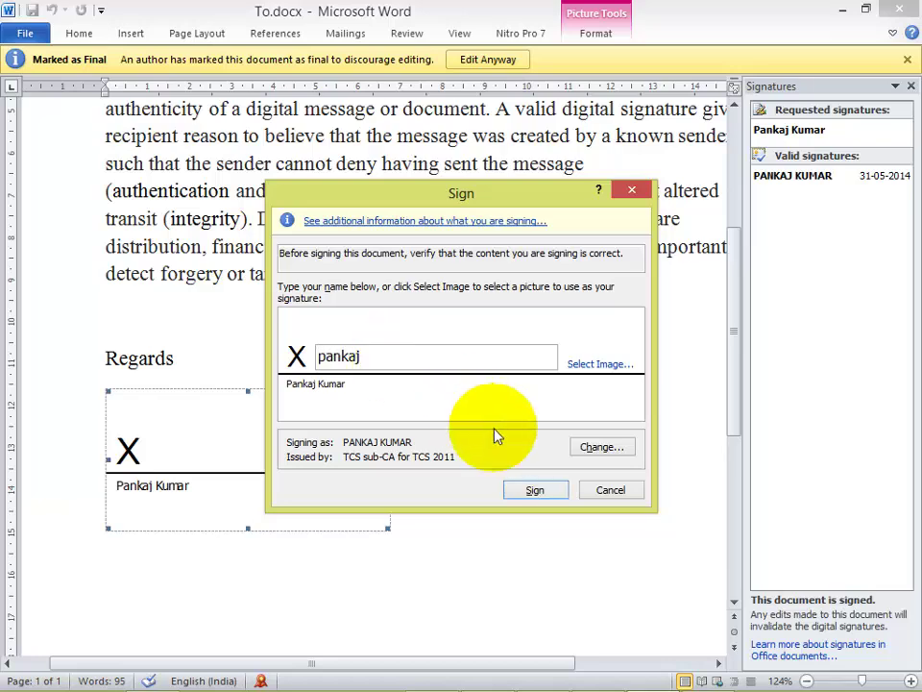
left_click(533, 489)
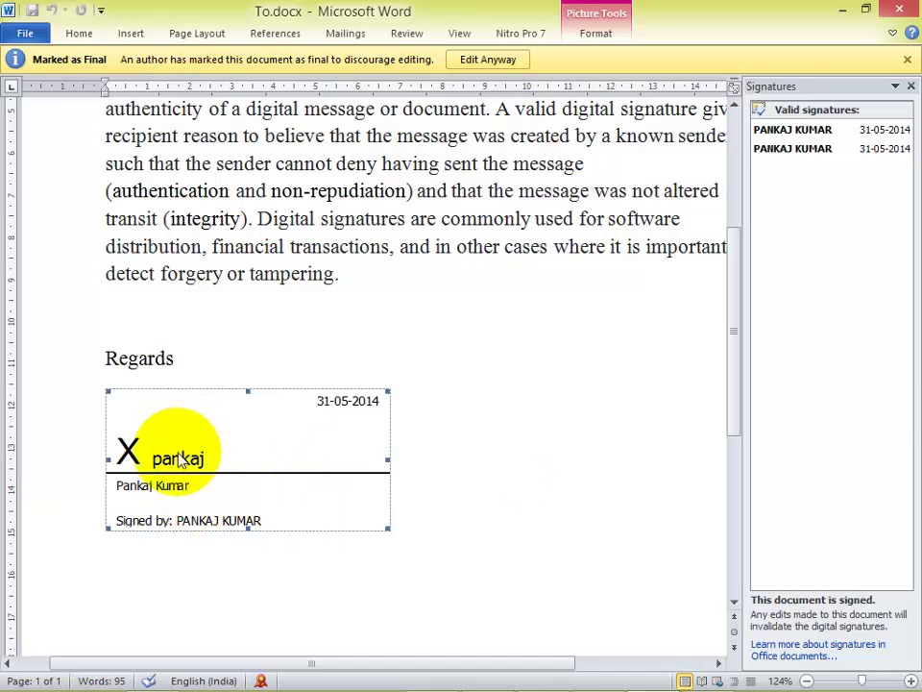